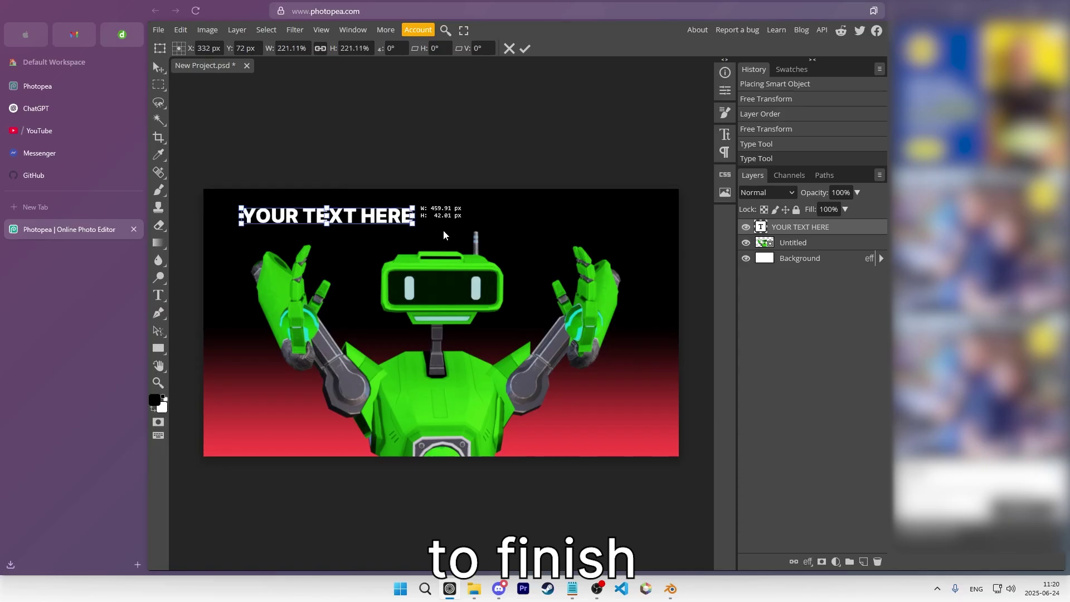
# Step: Enlarge the "YOUR TEXT HERE" text to about 1099 by 100 px and place it across the upper part of the thumbnail
pyautogui.moveTo(491, 232); pyautogui.dragTo(650, 242)
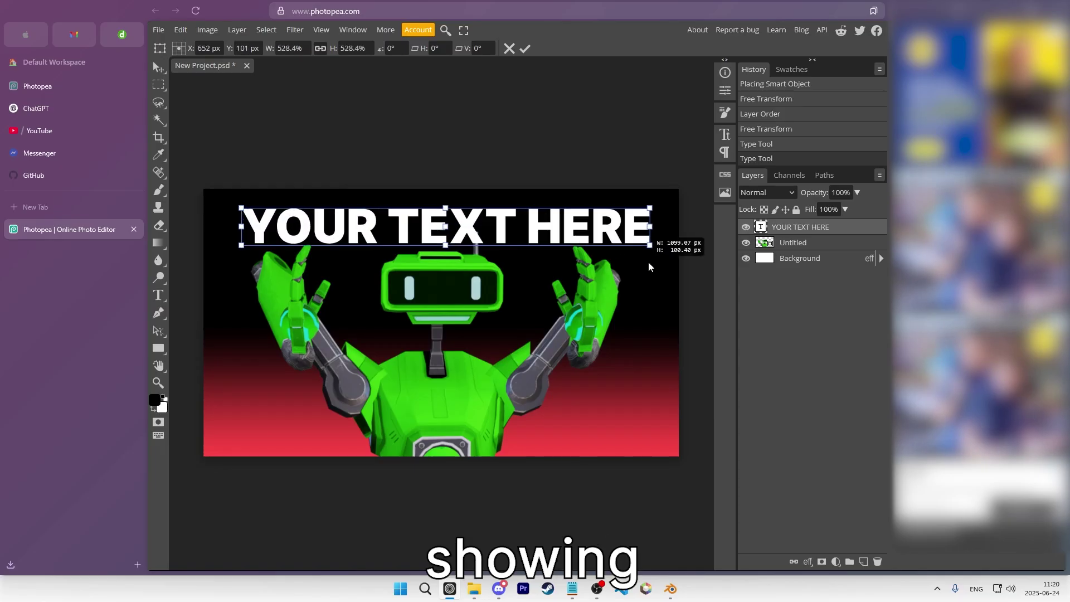
pyautogui.moveTo(528, 222); pyautogui.dragTo(517, 215)
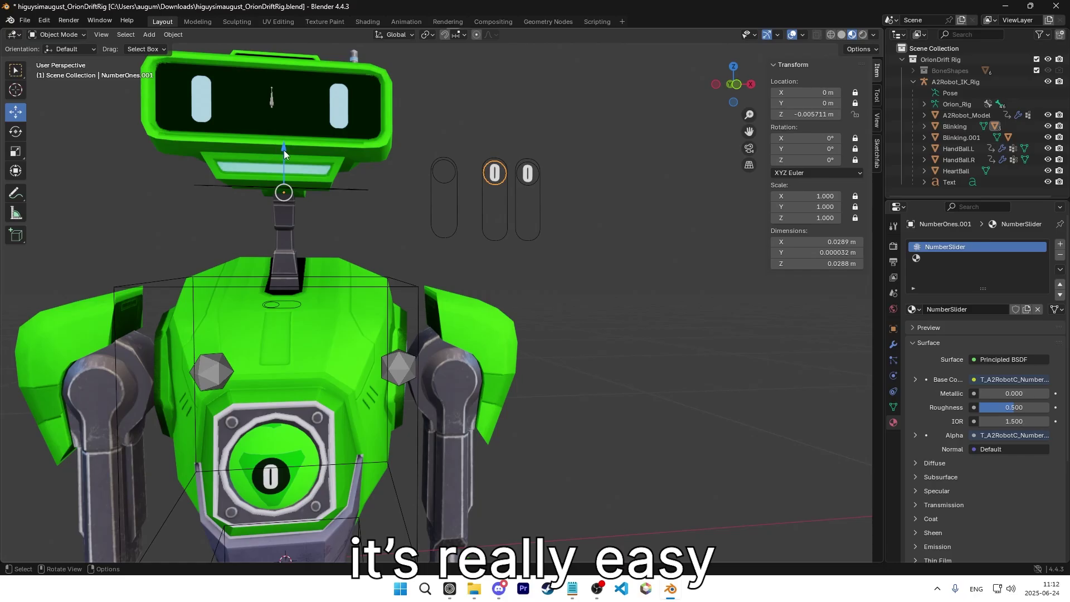
# Step: In Blender, try out the tens and ones number sliders beside the robot's head
pyautogui.moveTo(283, 150); pyautogui.dragTo(268, 117)
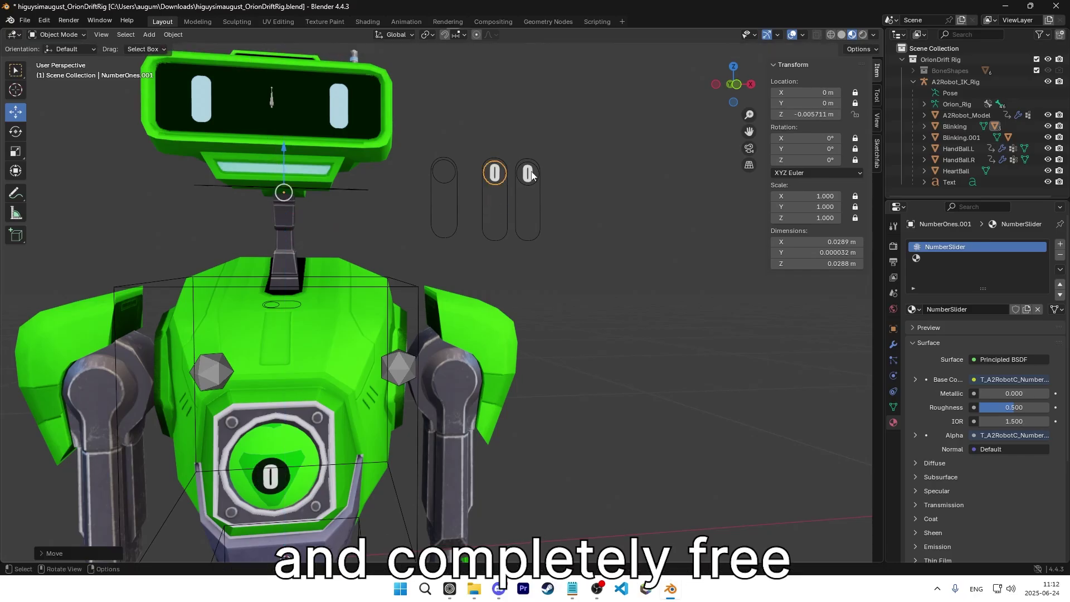
pyautogui.click(530, 172)
pyautogui.moveTo(286, 166); pyautogui.dragTo(299, 186)
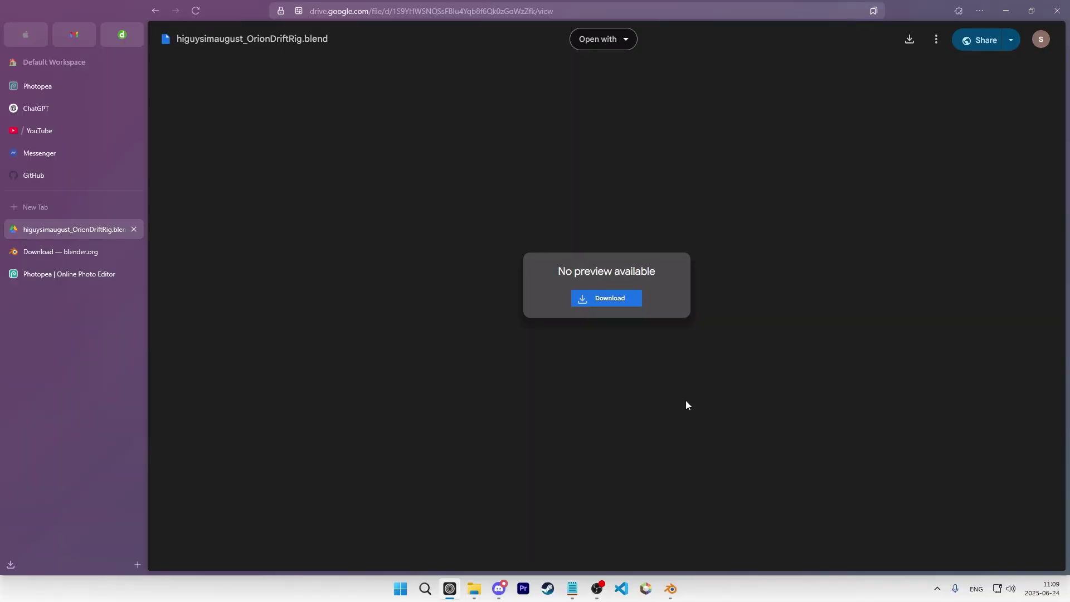
# Step: Download higuysimaugust_OrionDriftRig.blend from Google Drive to the Downloads folder, and get the Blender 4.4.3 Windows installer from blender.org
pyautogui.click(614, 299)
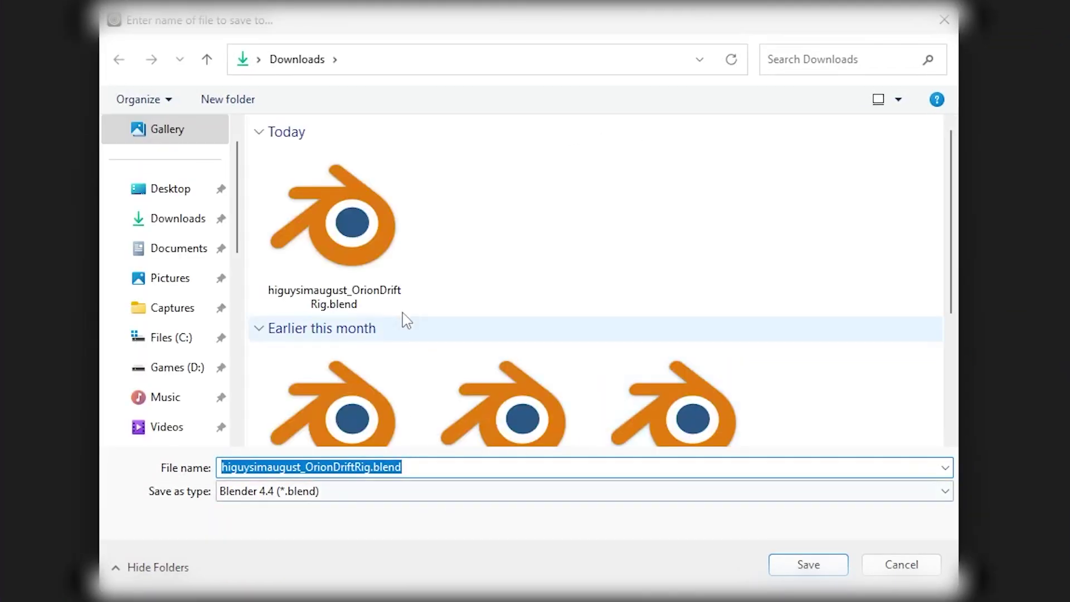
pyautogui.click(834, 566)
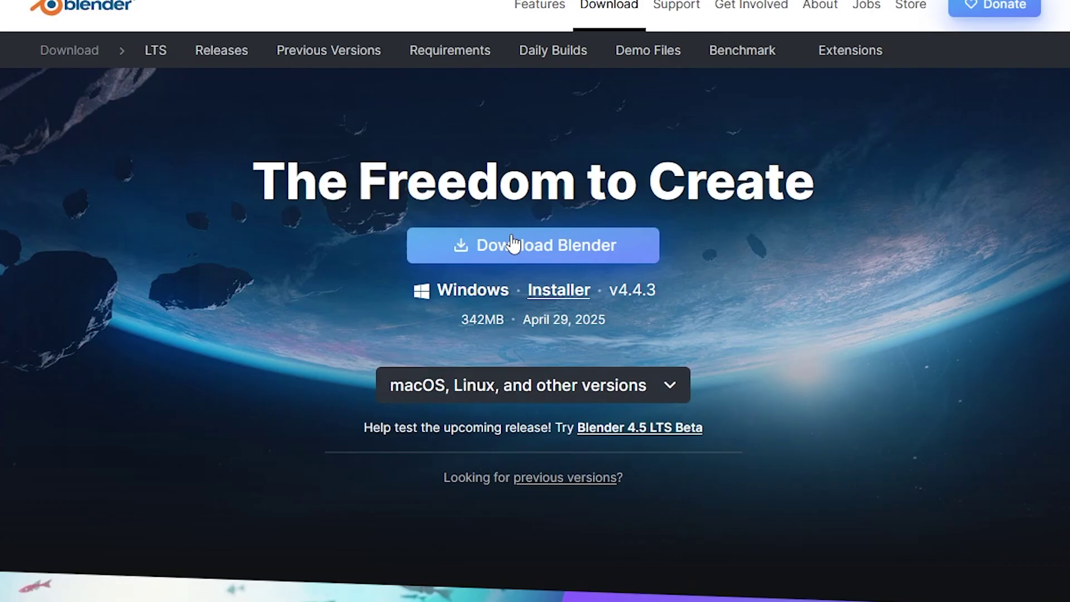
pyautogui.click(511, 243)
pyautogui.press('Return')
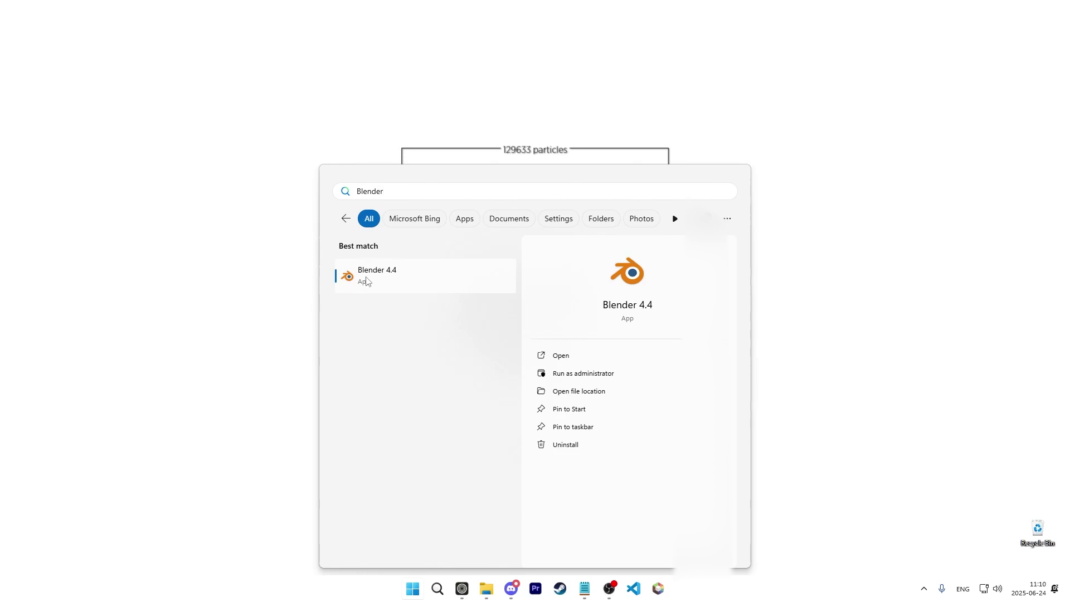
# Step: Launch Blender 4.4 and open higuysimaugust_OrionDriftRig.blend from the Downloads folder
pyautogui.click(366, 276)
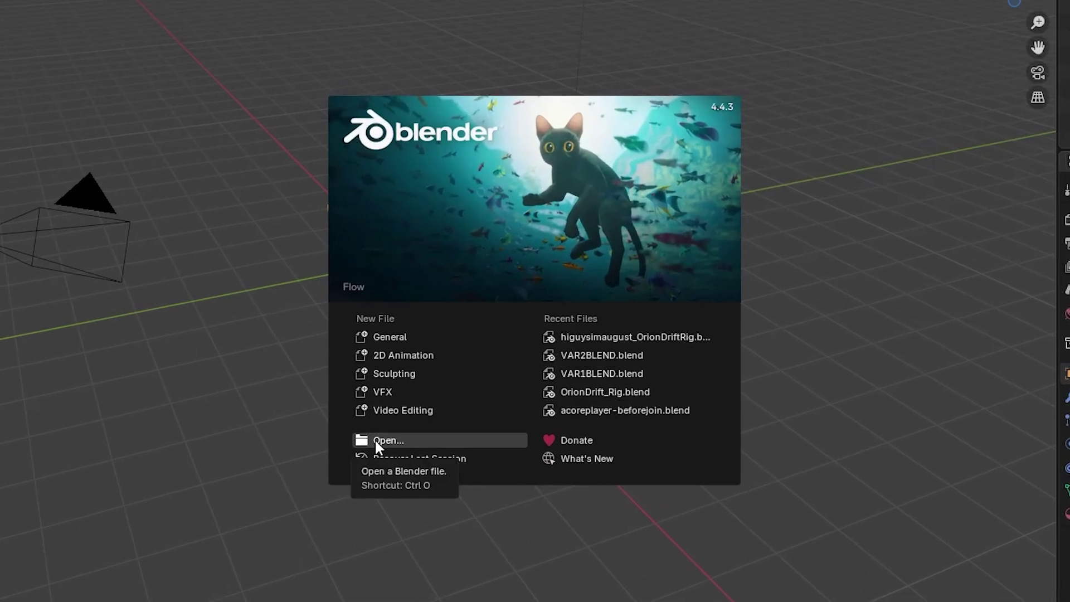
pyautogui.click(375, 439)
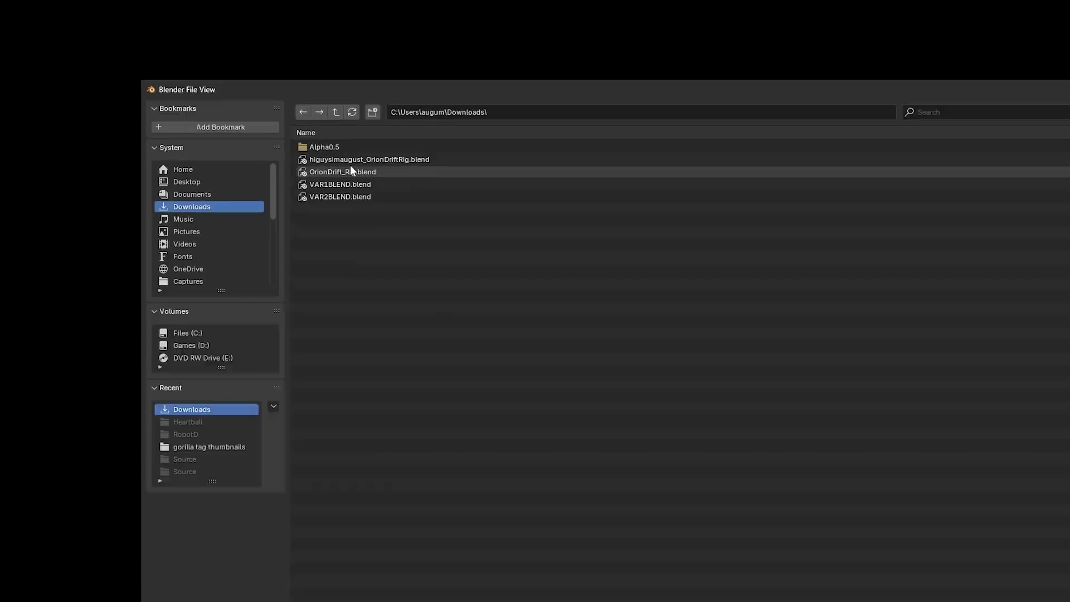
pyautogui.doubleClick(315, 160)
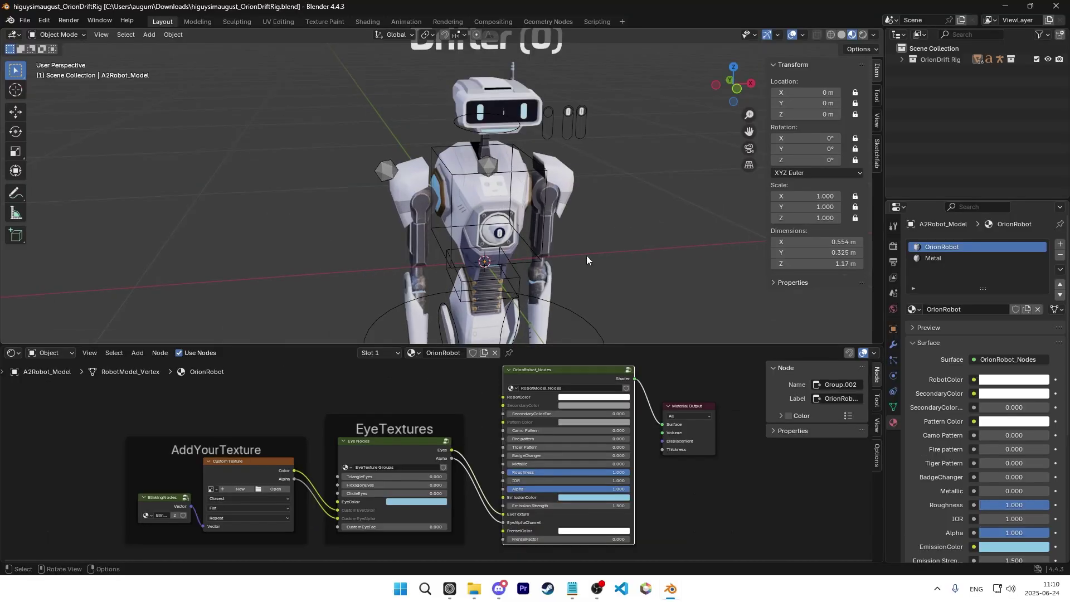
# Step: Expand A2Robot_IK_Rig in the scene hierarchy and select A2Robot_Model
pyautogui.scroll(-1, 452, 203)
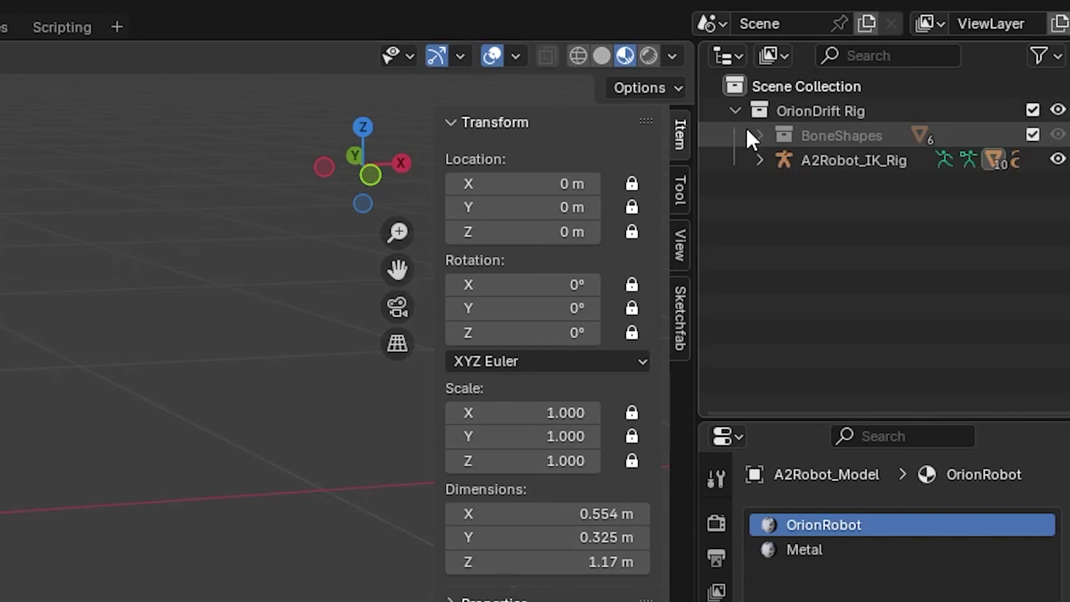
pyautogui.click(759, 161)
pyautogui.click(853, 244)
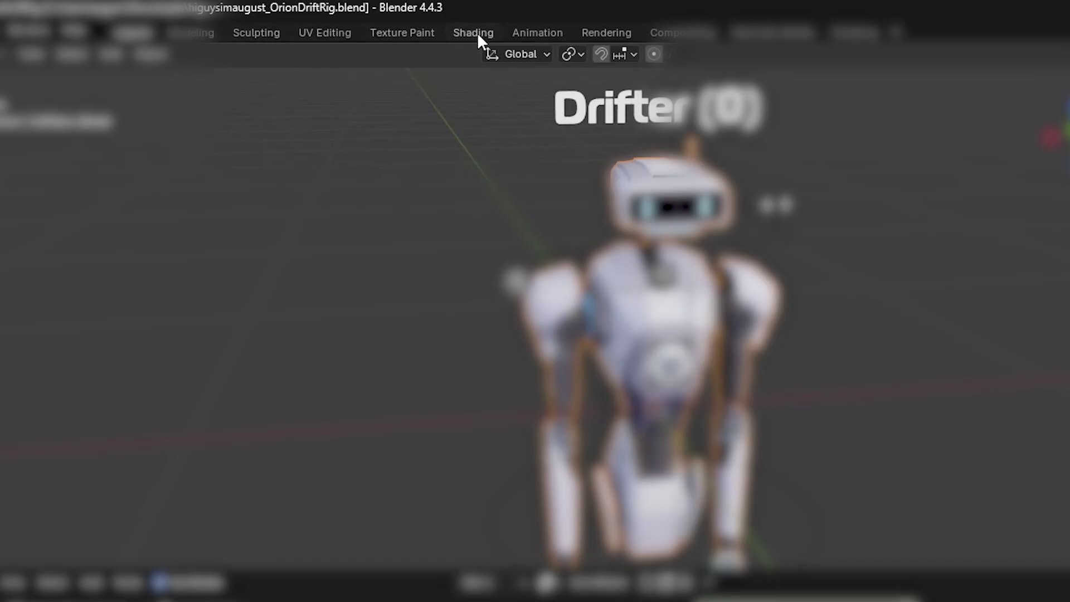
# Step: Set the RobotColor of the OrionRobot material's OrionRobot_Nodes group to bright green
pyautogui.click(478, 30)
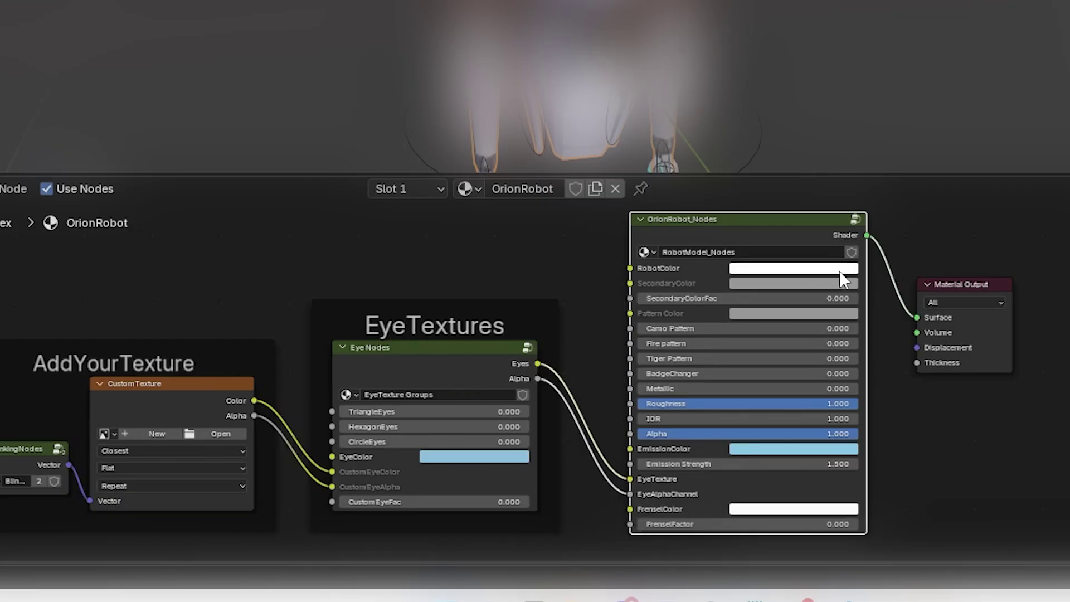
pyautogui.scroll(-2, 569, 335)
pyautogui.scroll(4, 574, 333)
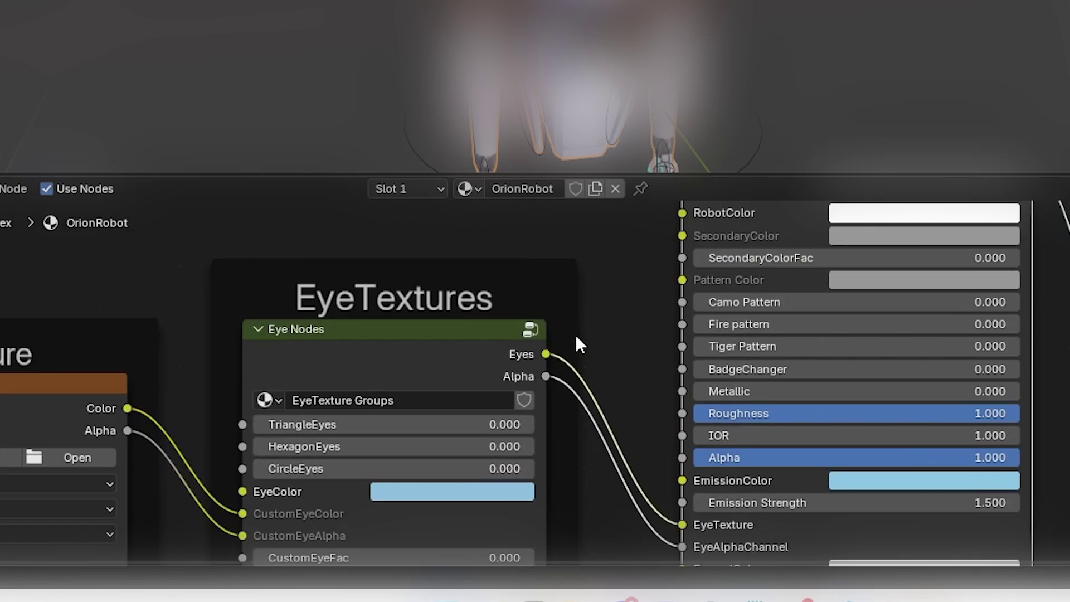
pyautogui.moveTo(580, 295); pyautogui.dragTo(570, 272, button='middle')
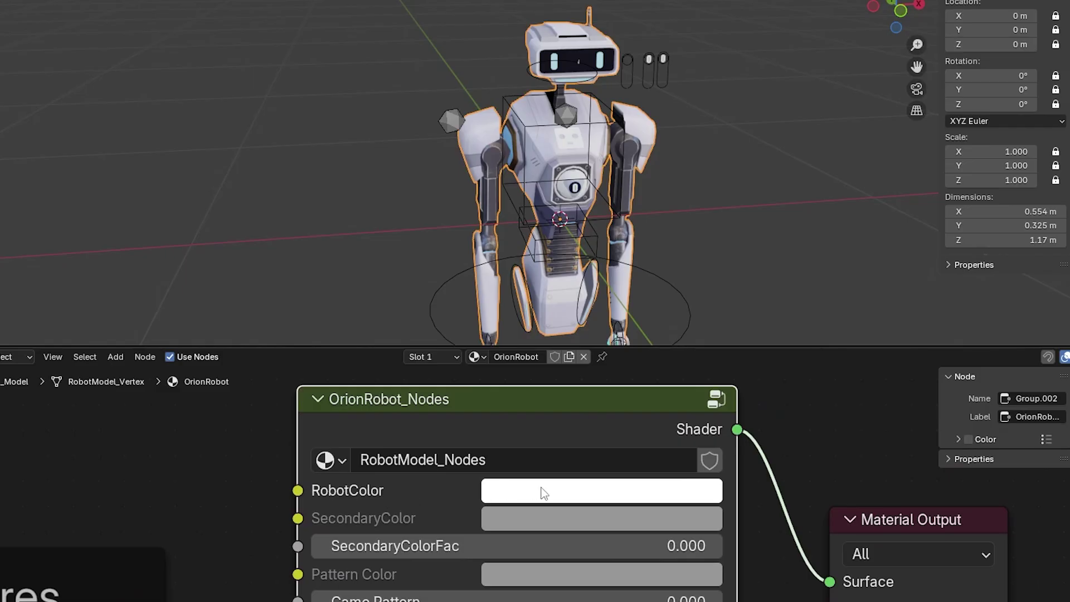
pyautogui.click(542, 488)
pyautogui.moveTo(571, 207); pyautogui.dragTo(563, 264)
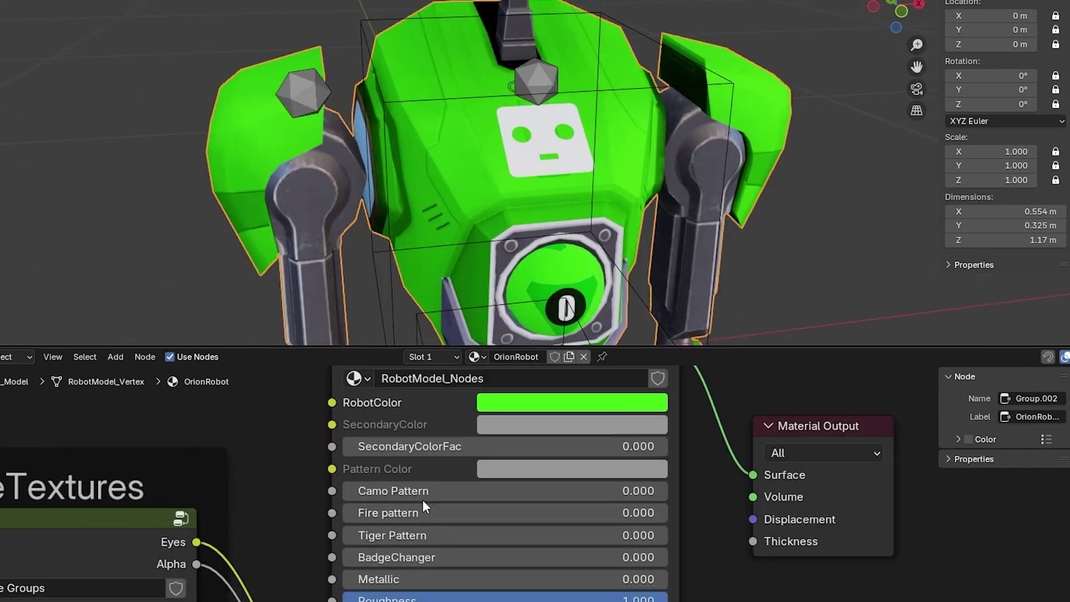
pyautogui.moveTo(423, 494); pyautogui.dragTo(550, 538)
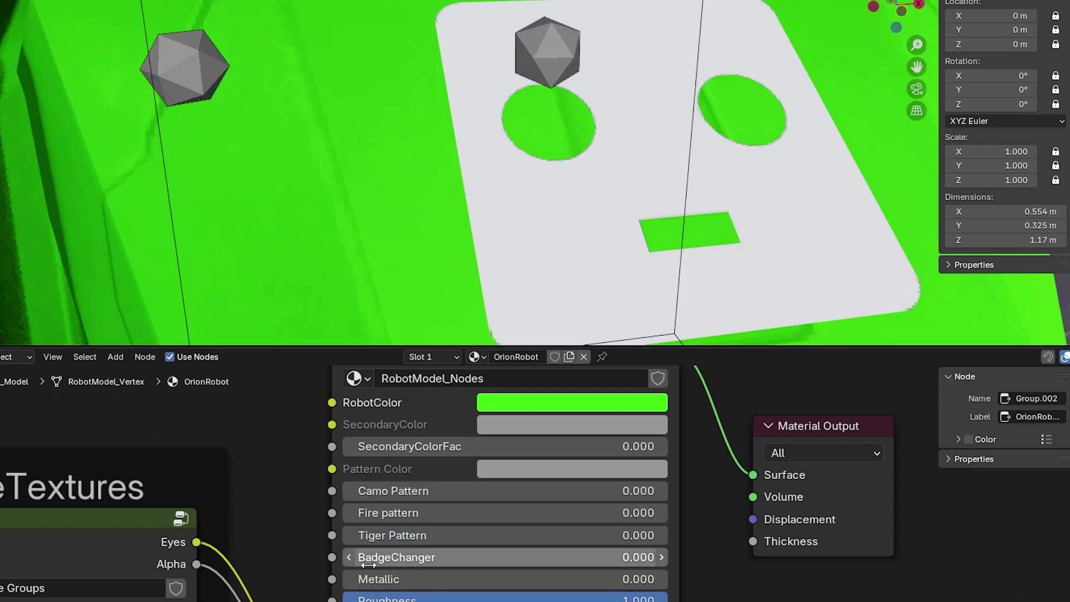
# Step: Set the BadgeChanger value of the OrionRobot_Nodes group to -1
pyautogui.moveTo(369, 565)
pyautogui.mouseDown()
pyautogui.moveTo(457, 565)
pyautogui.moveTo(369, 559)
pyautogui.mouseUp()
pyautogui.click(405, 560)
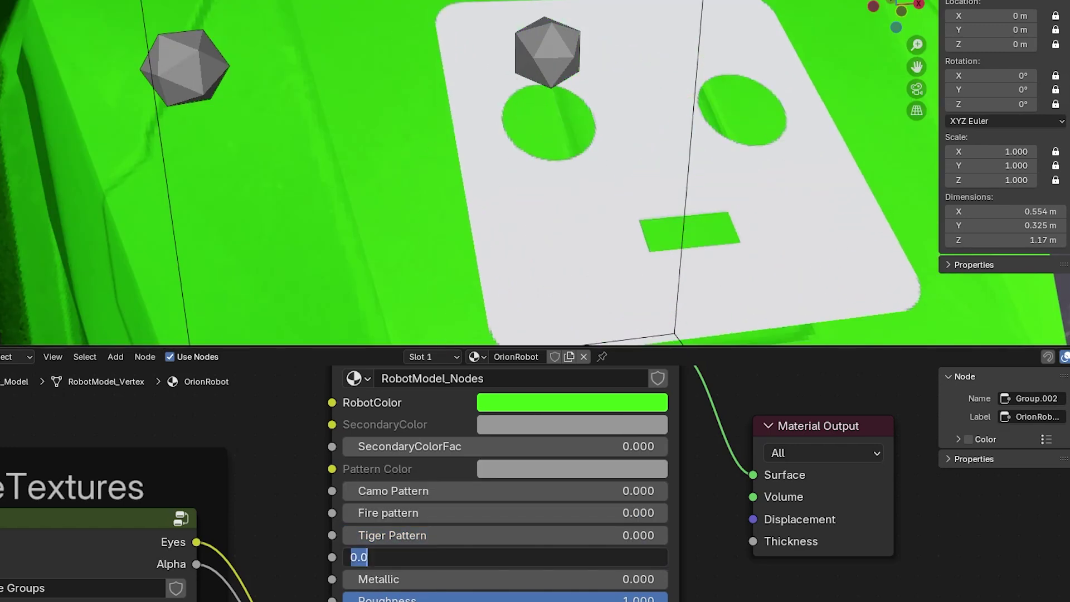
pyautogui.write('-1')
pyautogui.press('Return')
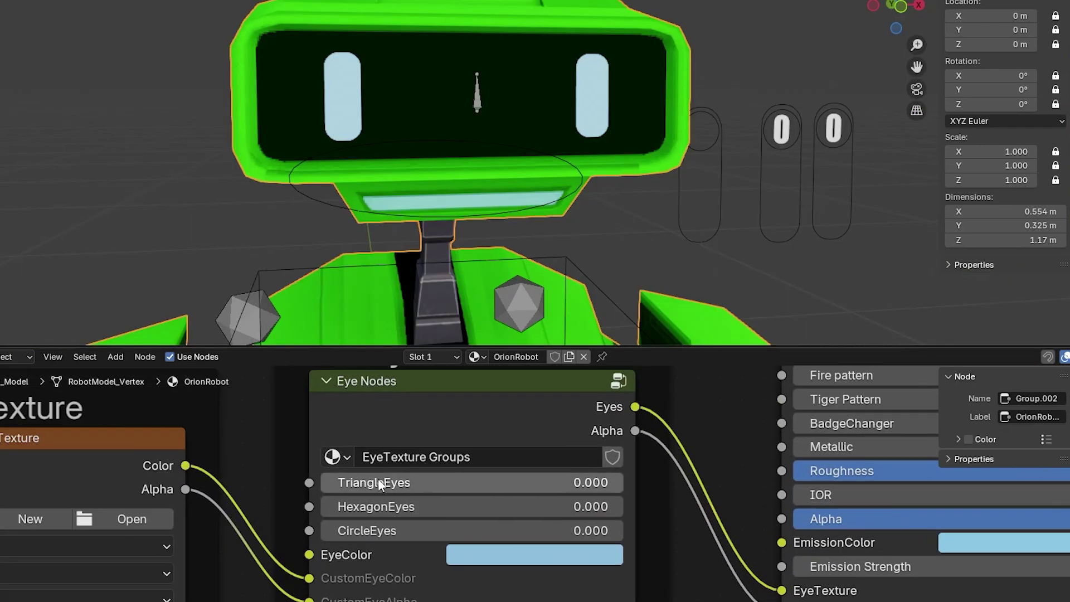
# Step: Try the eye shape factors and a different EyeColor on the Eye Nodes group
pyautogui.moveTo(378, 483); pyautogui.dragTo(321, 483)
pyautogui.moveTo(376, 507); pyautogui.dragTo(403, 503)
pyautogui.click(513, 557)
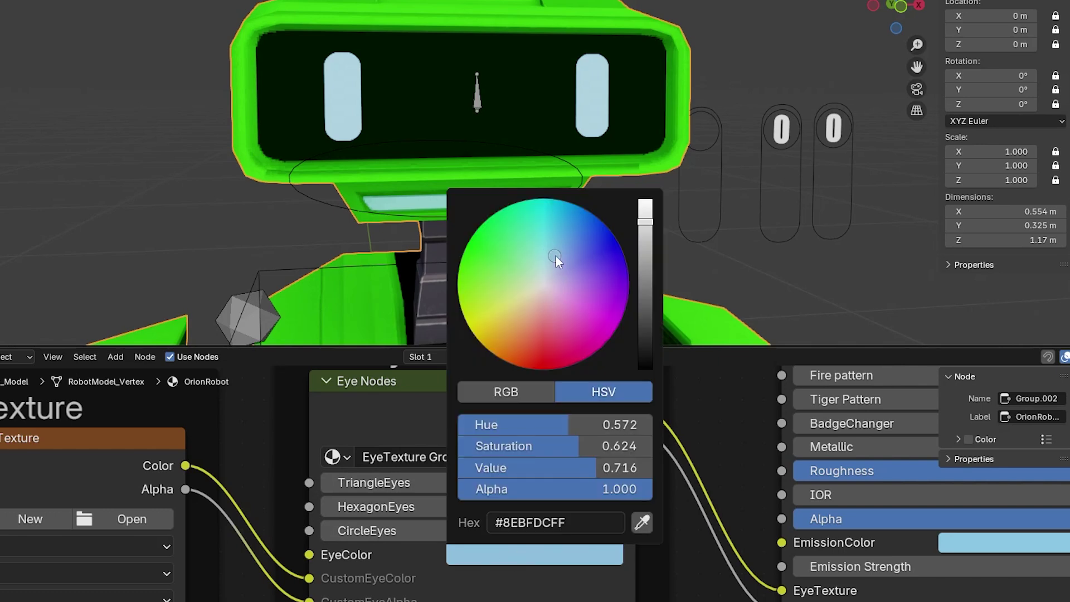
pyautogui.moveTo(556, 256); pyautogui.dragTo(610, 340)
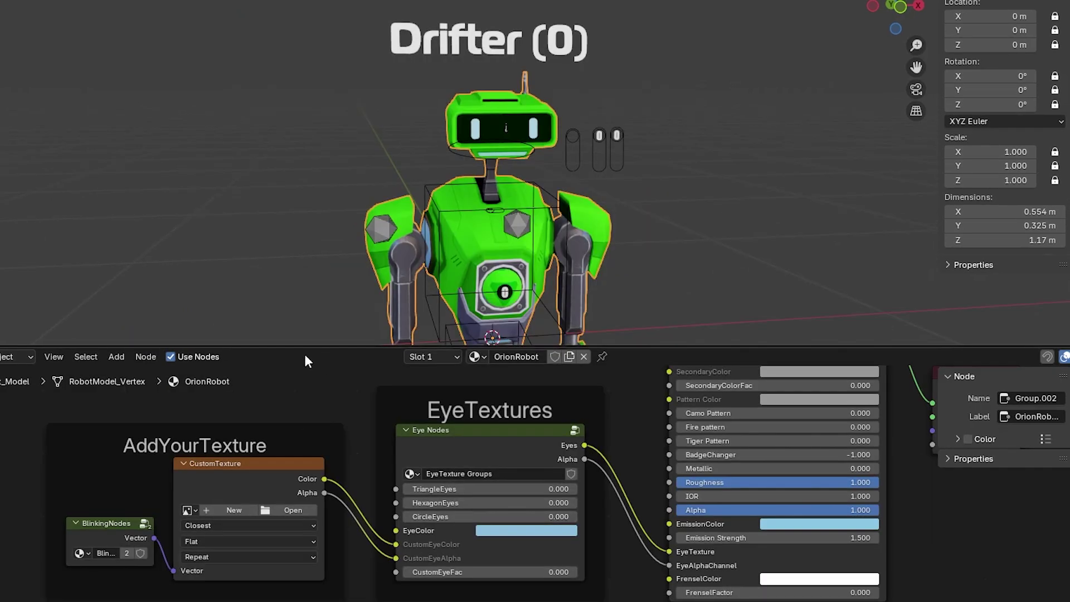
# Step: Close the shader node editor area so the 3D viewport takes up the full space
pyautogui.rightClick(306, 358)
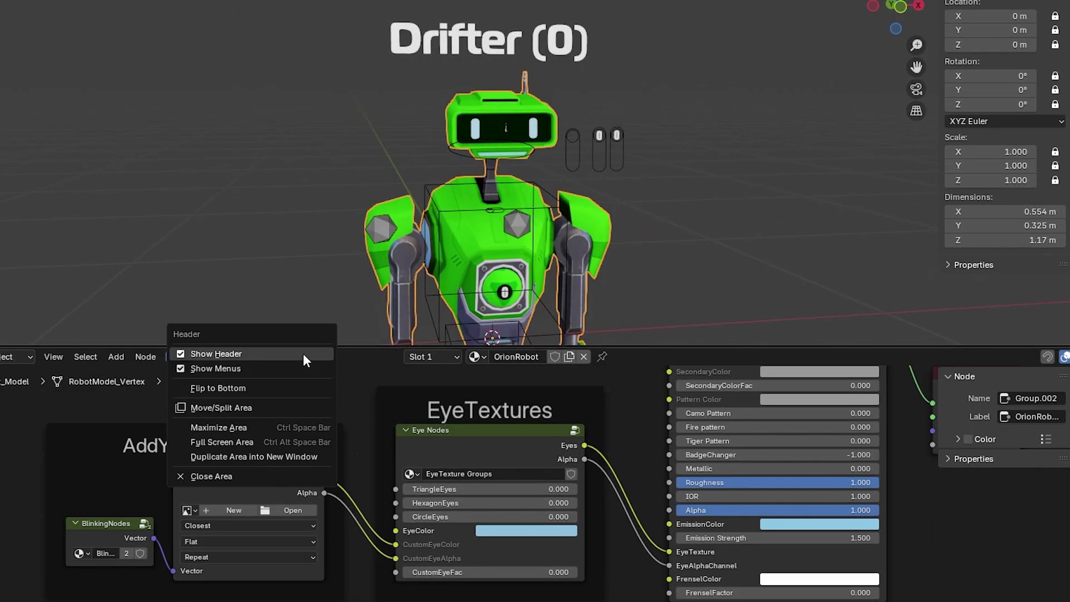
pyautogui.click(210, 476)
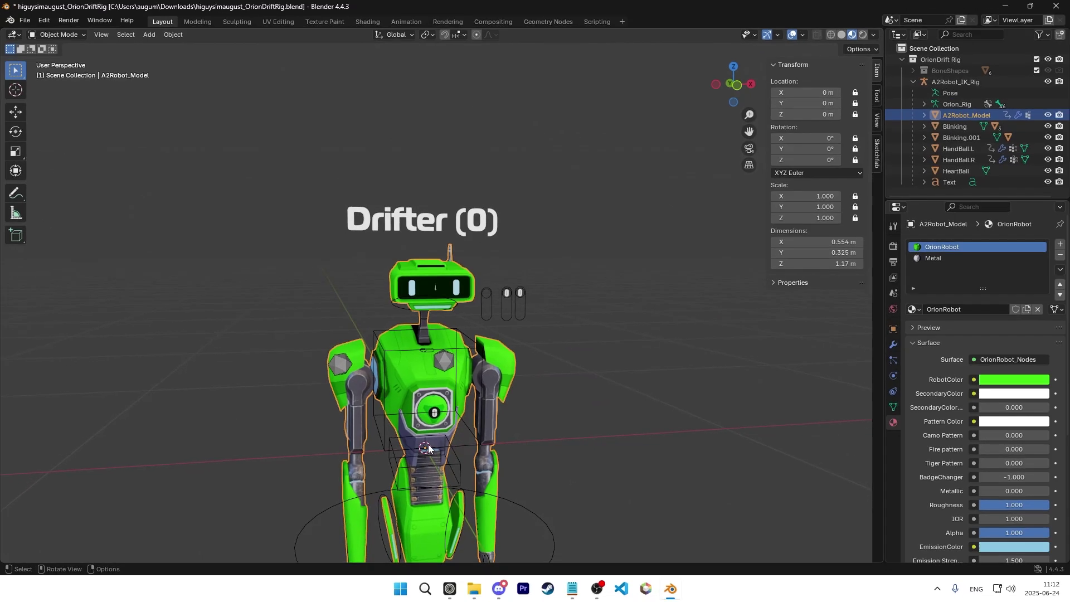
# Step: Activate the Move tool and slide the BlinkController beside the robot's head down along Z to test blinking
pyautogui.moveTo(440, 426); pyautogui.dragTo(452, 375, button='middle')
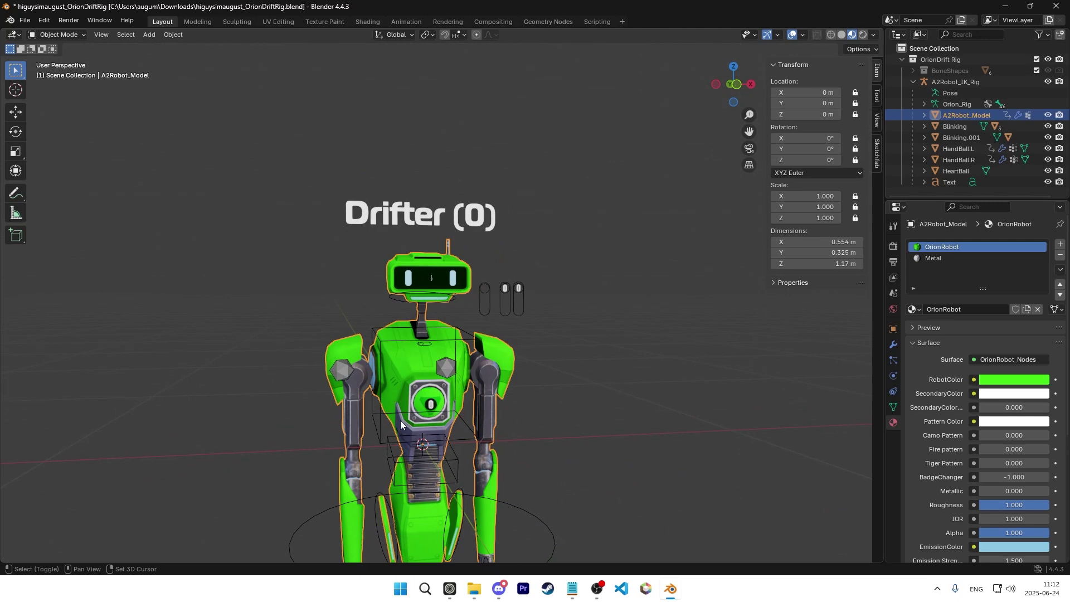
pyautogui.moveTo(401, 425); pyautogui.dragTo(436, 393, button='middle')
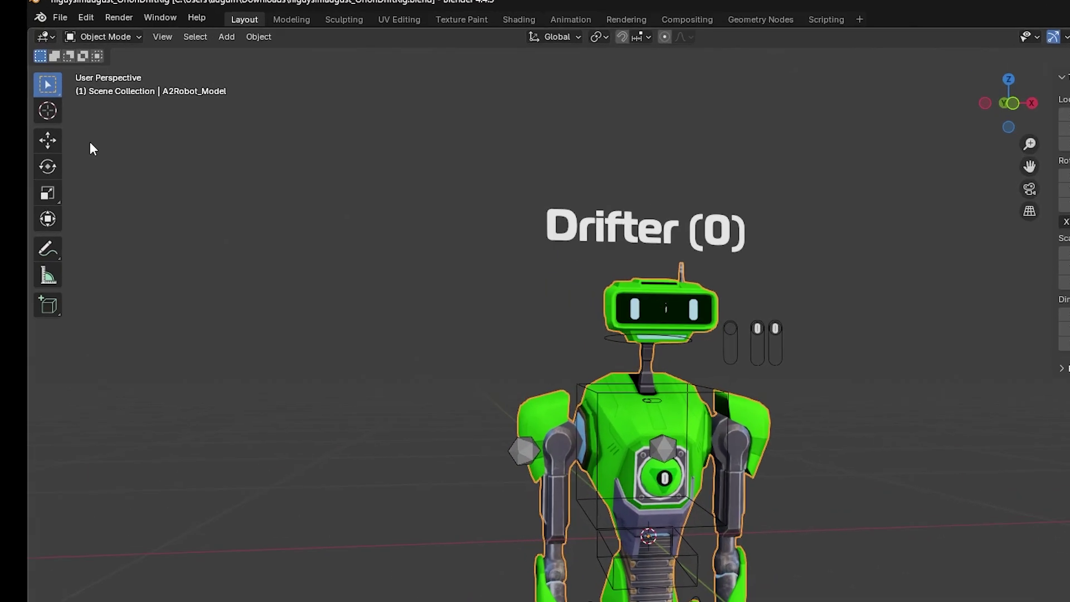
pyautogui.click(34, 173)
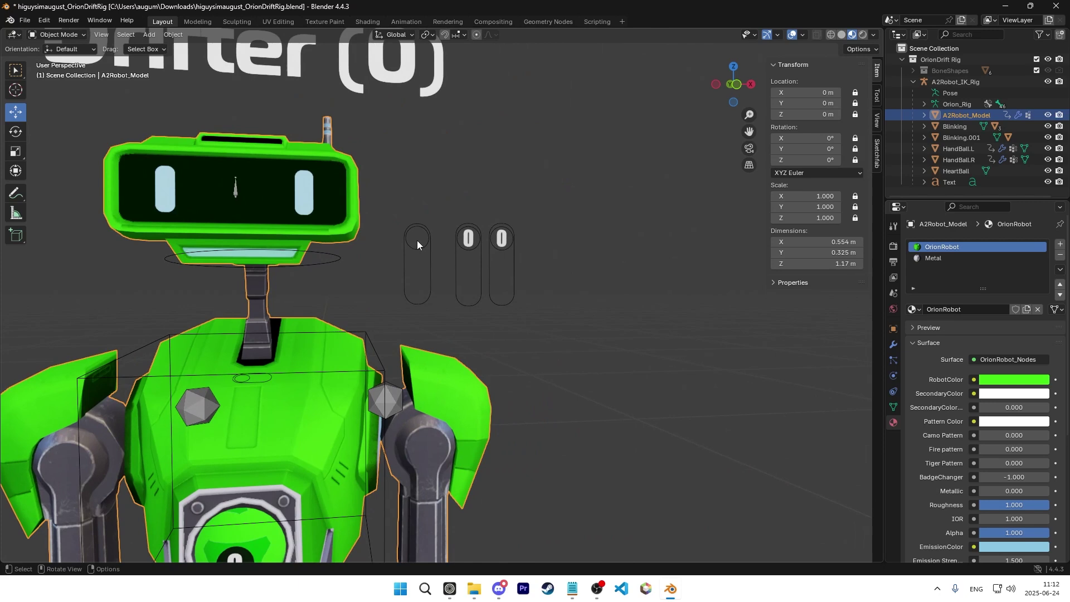
pyautogui.click(417, 238)
pyautogui.moveTo(252, 224); pyautogui.dragTo(252, 225)
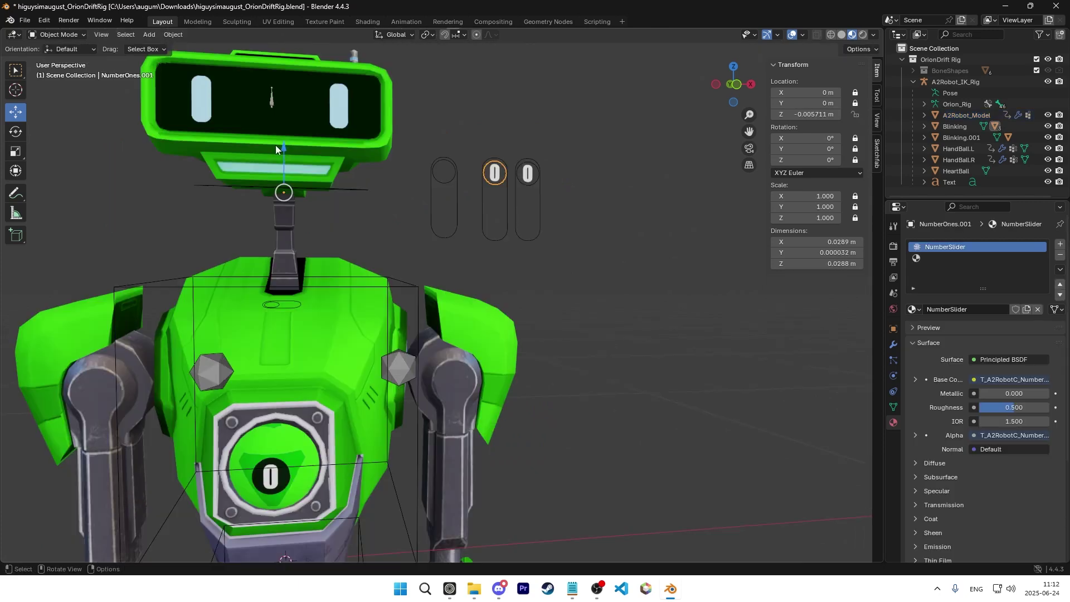
# Step: Test the chest number by sliding NumberOnes.001 and NumberOnes along the Z axis
pyautogui.moveTo(283, 152); pyautogui.dragTo(276, 203)
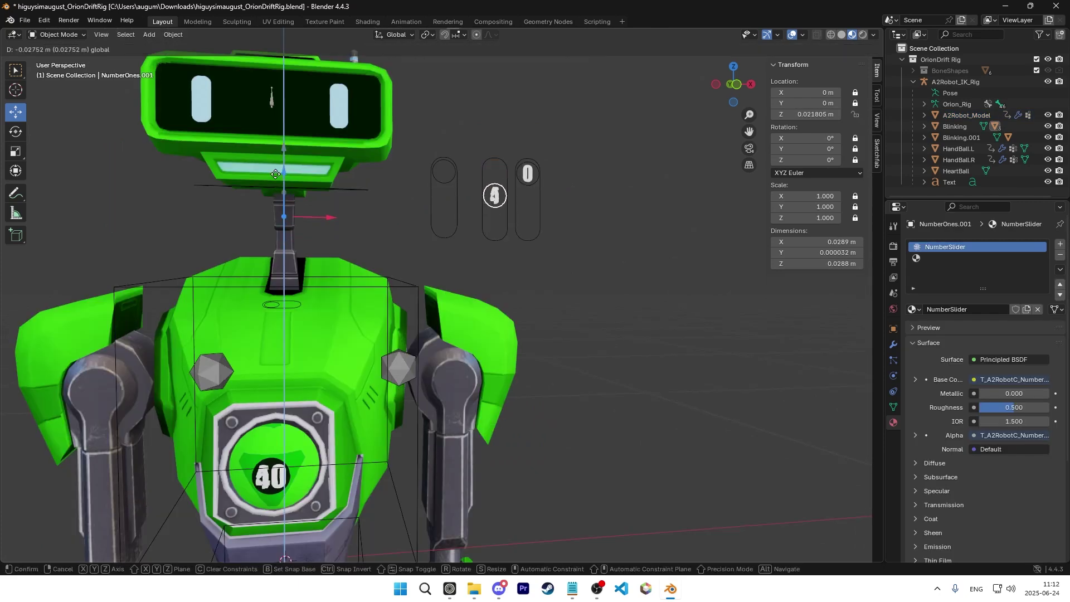
pyautogui.moveTo(267, 138); pyautogui.dragTo(269, 117)
pyautogui.click(529, 171)
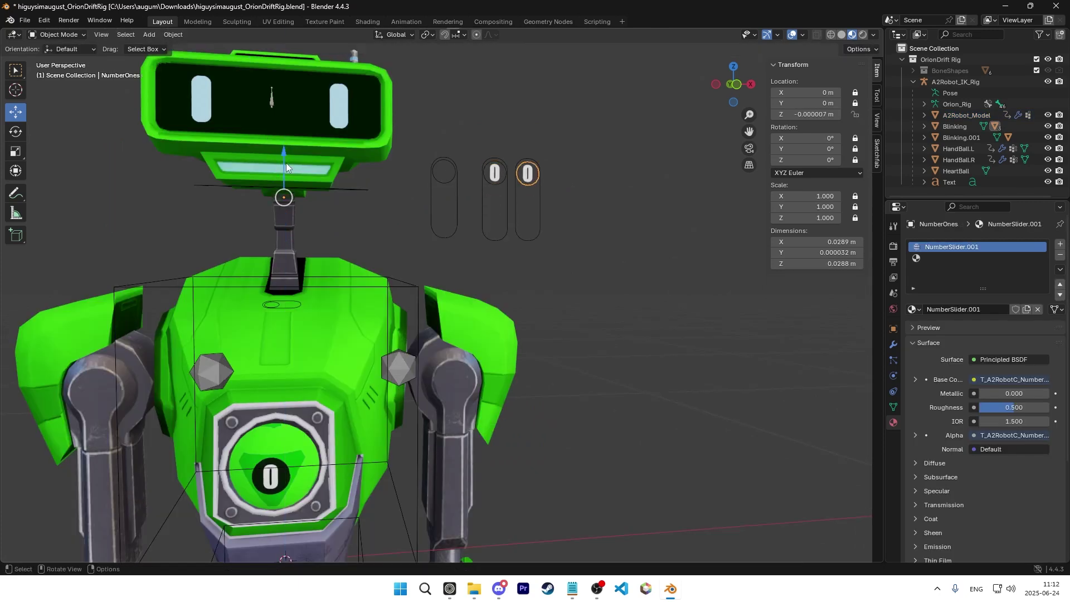
pyautogui.moveTo(286, 167); pyautogui.dragTo(290, 219)
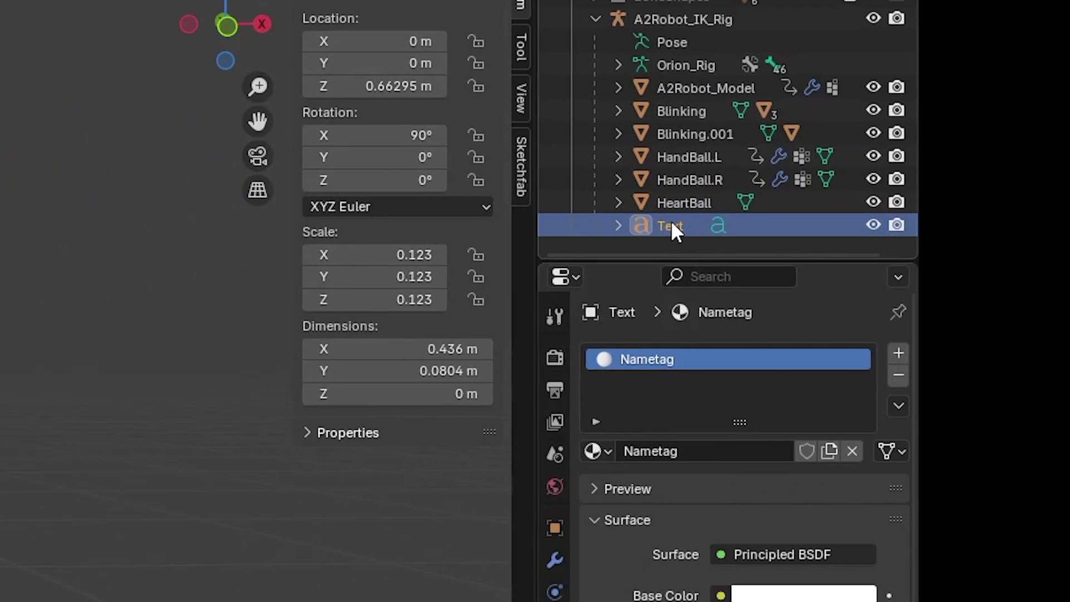
# Step: Delete the Text nametag above the robot and the NumberOnes and NumberOnes.001 sliders nested under Blinking
pyautogui.rightClick(949, 183)
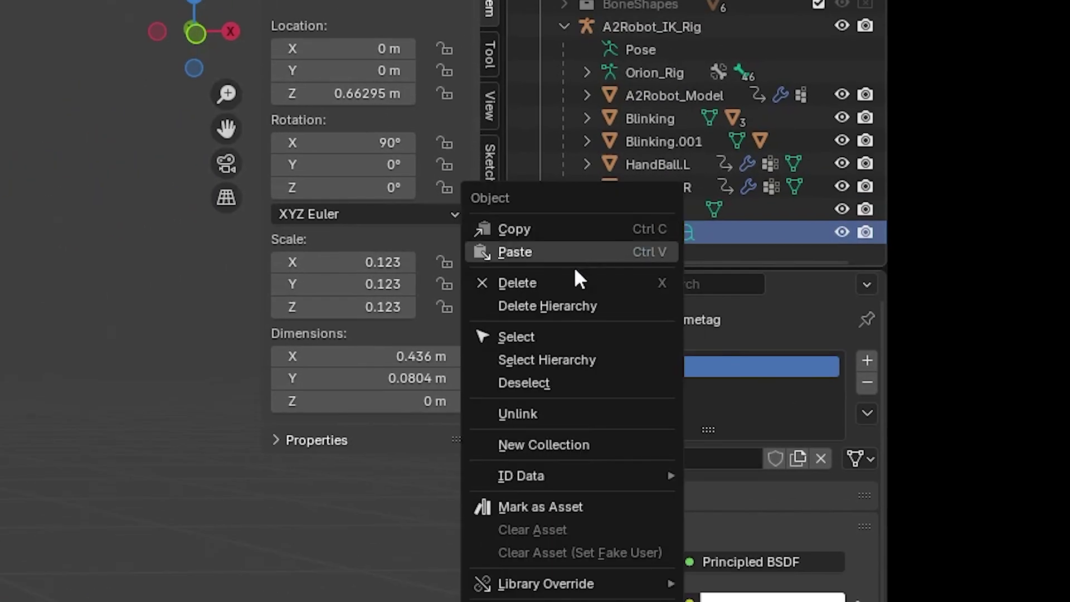
pyautogui.click(514, 274)
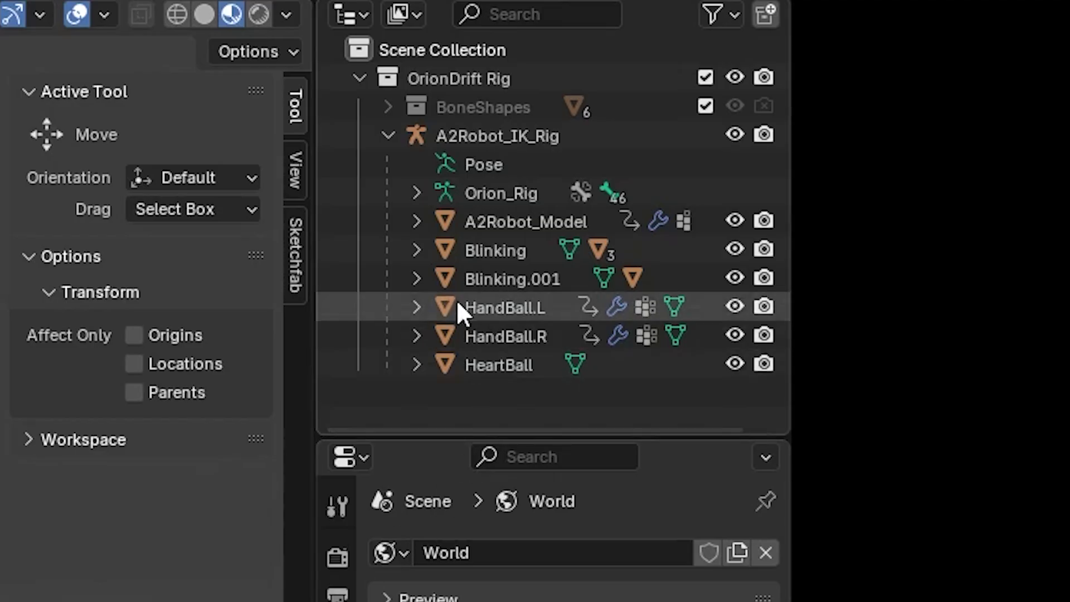
pyautogui.click(417, 250)
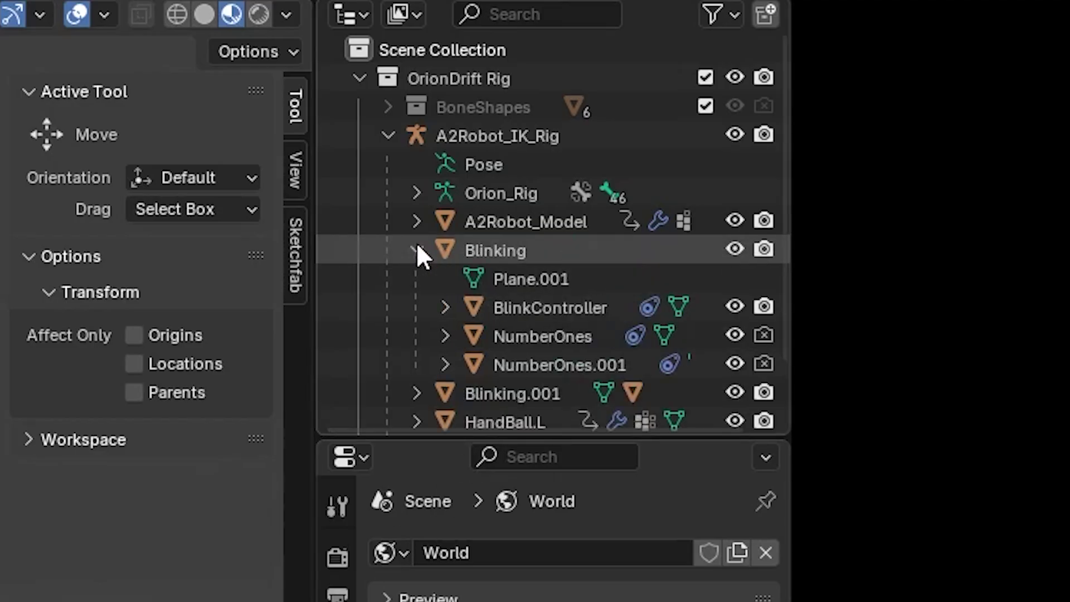
pyautogui.click(555, 336)
pyautogui.keyDown('ctrl'); pyautogui.click(560, 366); pyautogui.keyUp('ctrl')
pyautogui.press('Delete')
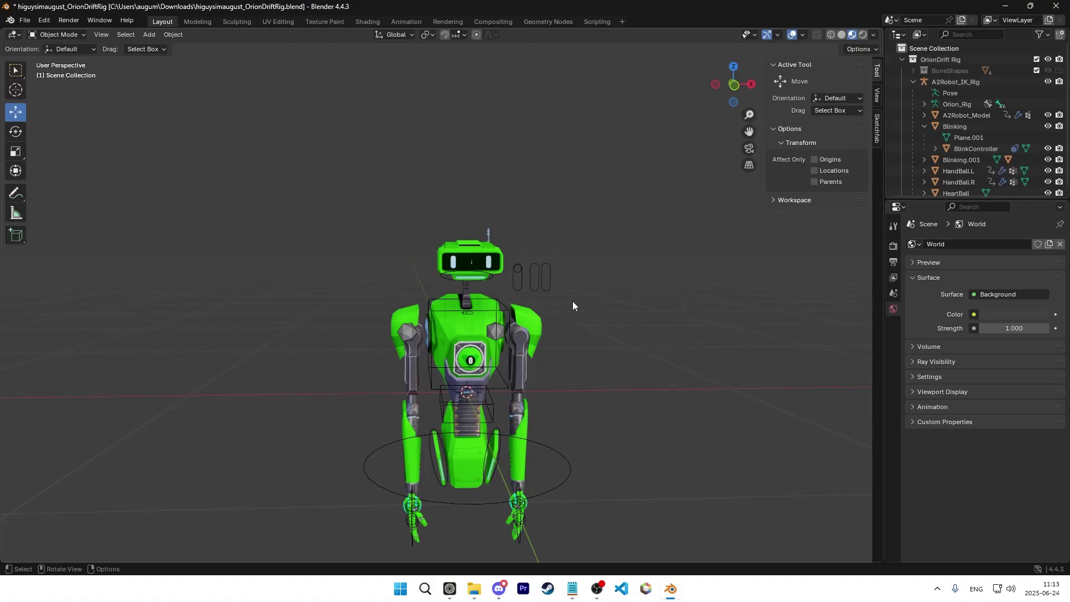
# Step: Select the A2Robot_IK_Rig armature in the viewport and switch it to Pose Mode
pyautogui.keyDown('shift'); pyautogui.moveTo(558, 299); pyautogui.dragTo(501, 238, button='middle'); pyautogui.keyUp('shift')
pyautogui.scroll(1, 501, 238)
pyautogui.click(409, 463)
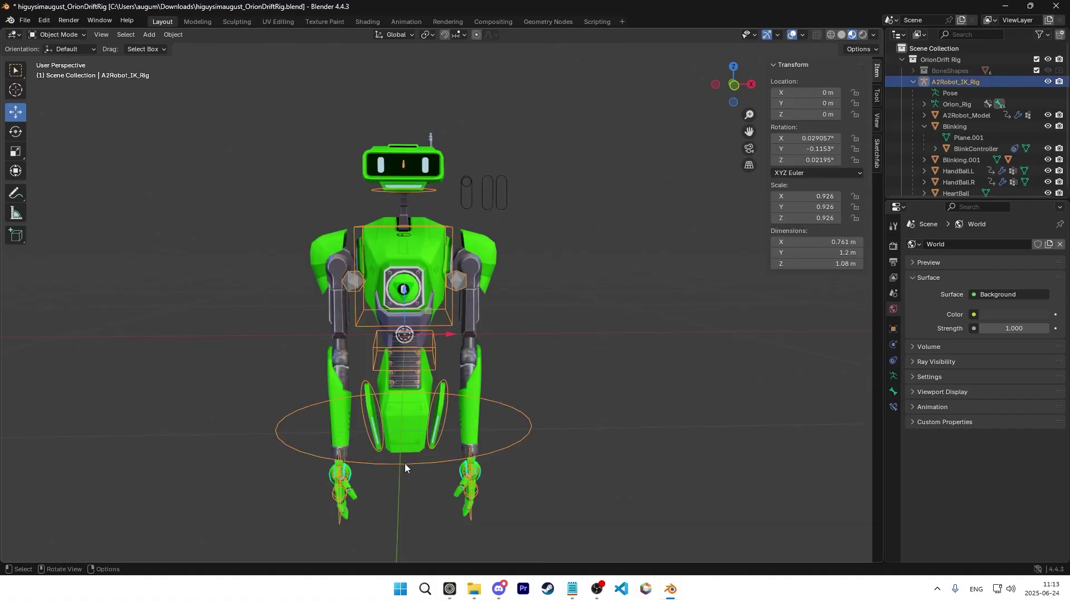
pyautogui.click(78, 34)
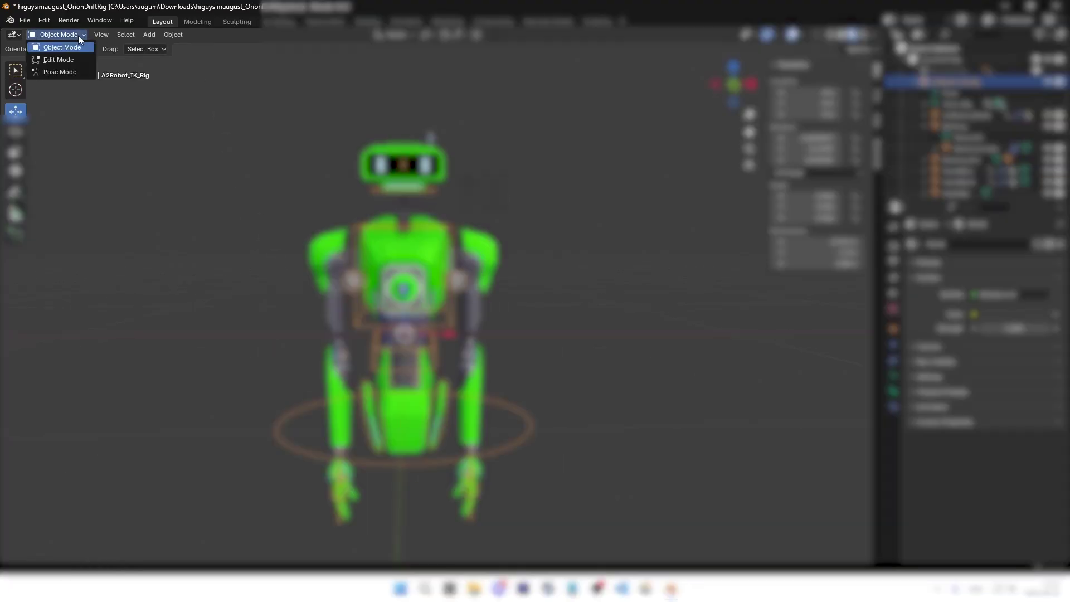
pyautogui.click(58, 72)
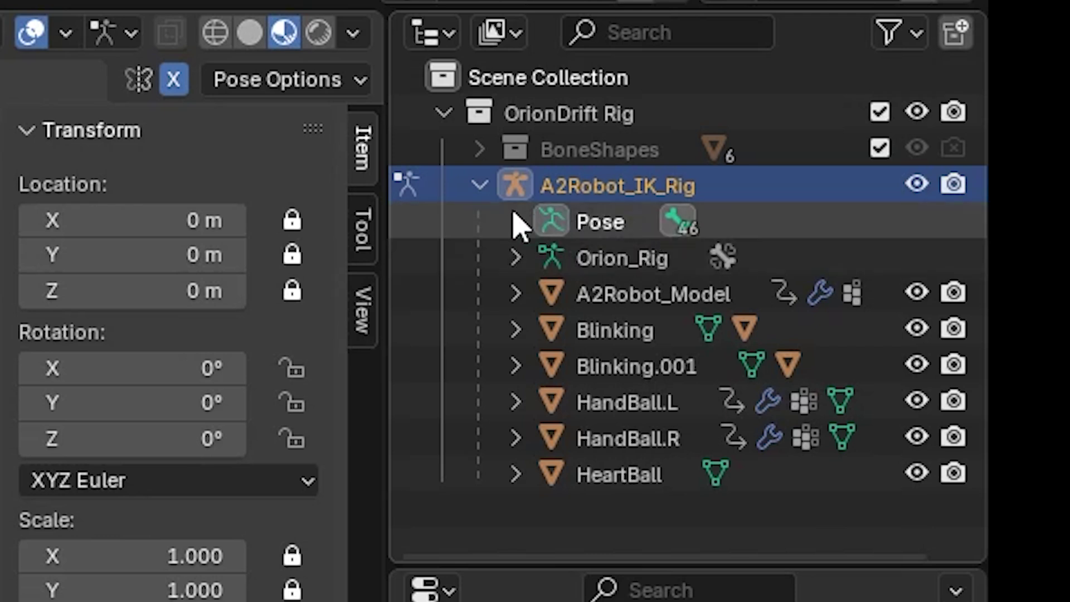
# Step: Expand the rig's pose bones under root and select hand_controller.L with the Move tool
pyautogui.click(514, 219)
pyautogui.click(549, 257)
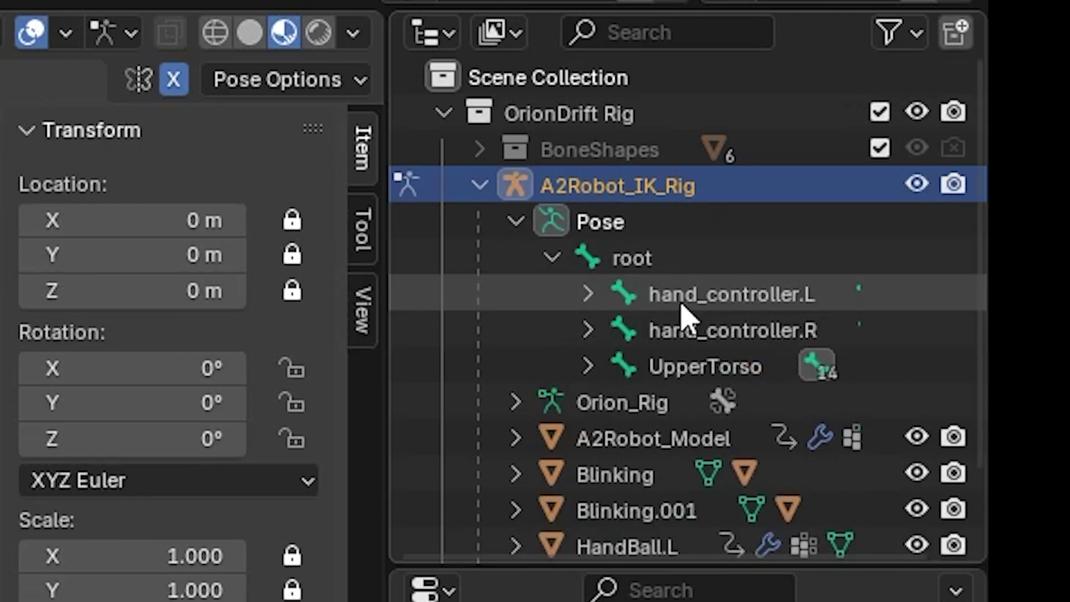
pyautogui.click(681, 305)
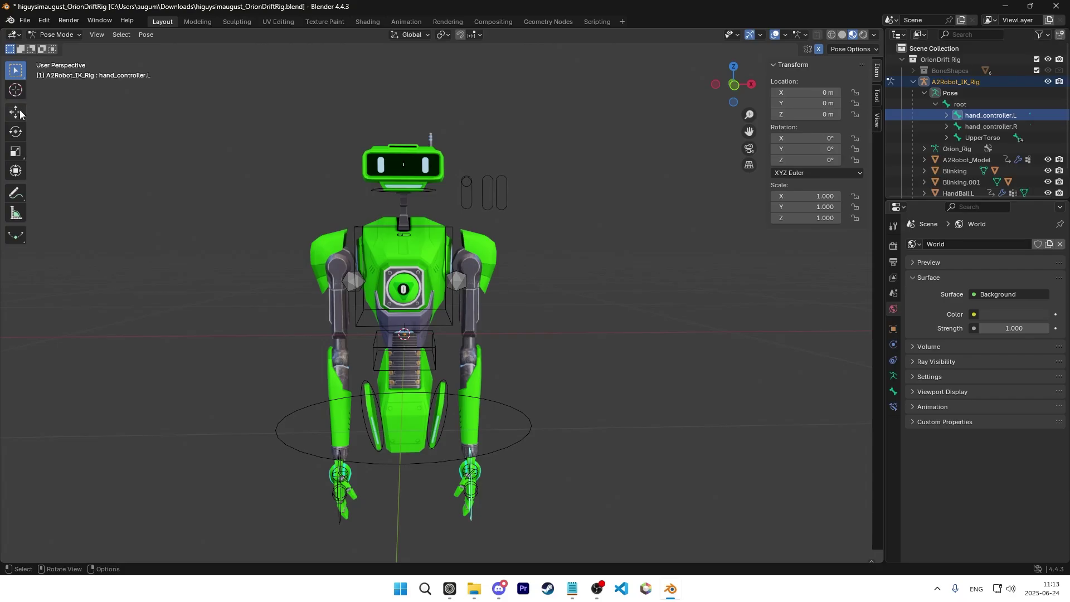
pyautogui.click(15, 112)
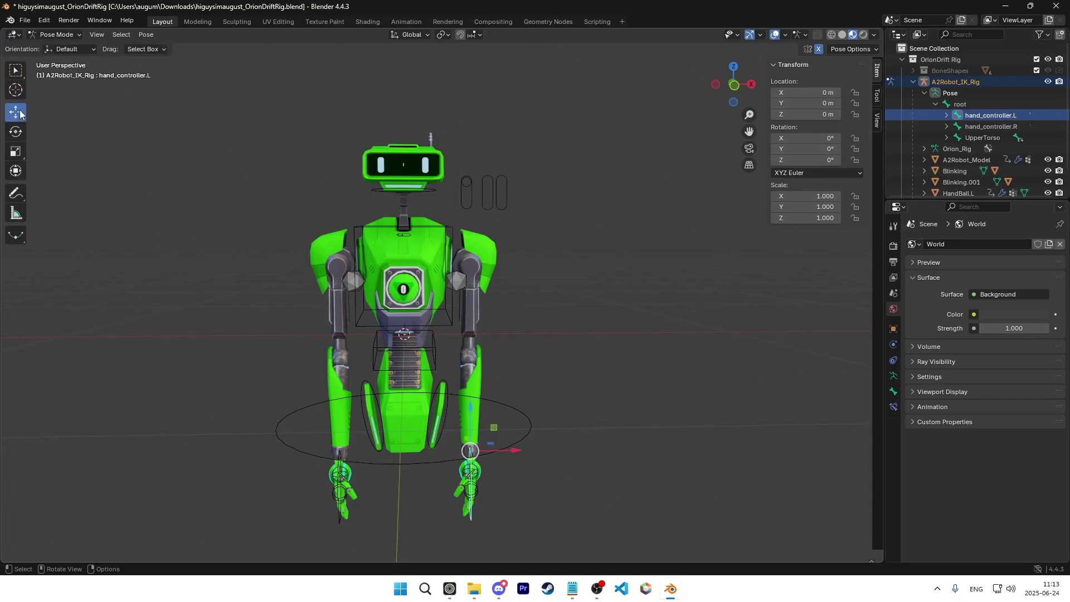
# Step: Move hand_controller.L to about X 0.03 m, Y 0.23 m, Z 0.36 m and rotate it about 161° around X
pyautogui.moveTo(472, 415)
pyautogui.mouseDown()
pyautogui.moveTo(471, 376)
pyautogui.moveTo(472, 434)
pyautogui.moveTo(471, 392)
pyautogui.moveTo(471, 407)
pyautogui.mouseUp()
pyautogui.rightClick(472, 407)
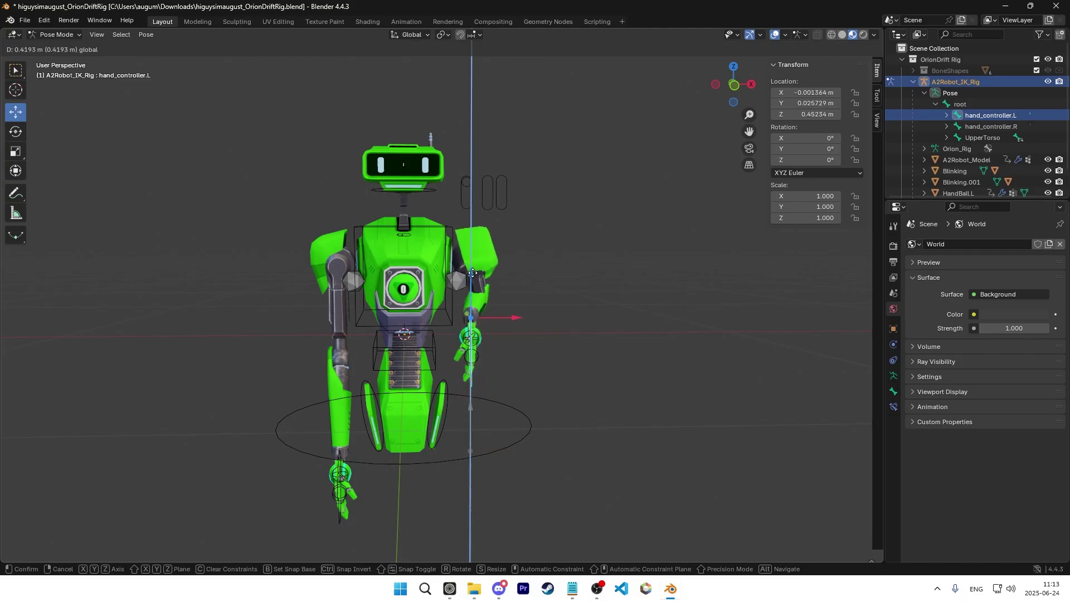
pyautogui.moveTo(472, 282); pyautogui.dragTo(472, 388)
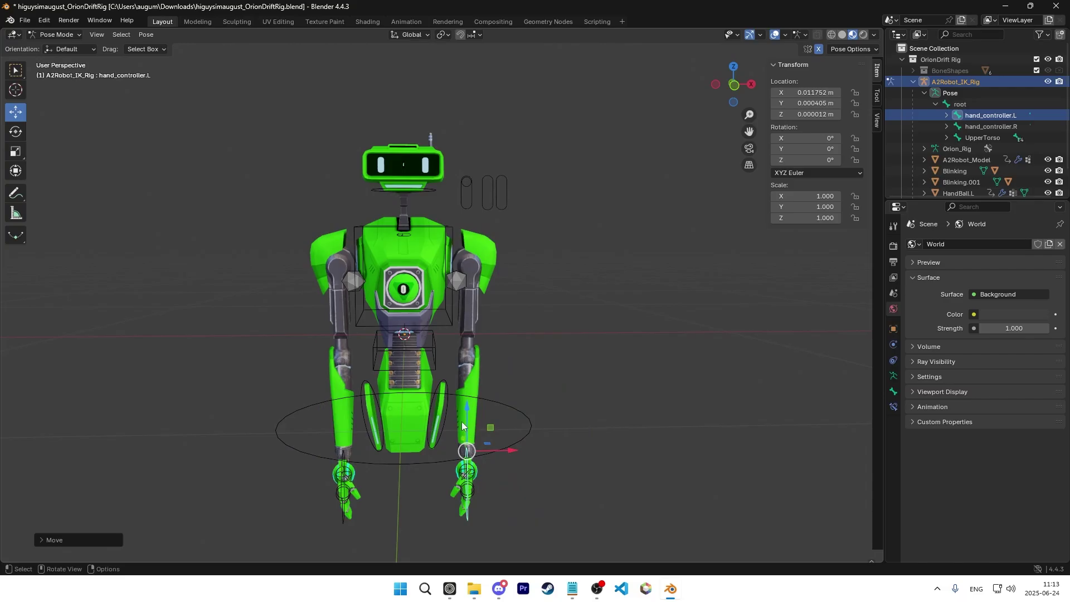
pyautogui.moveTo(470, 407); pyautogui.dragTo(470, 338)
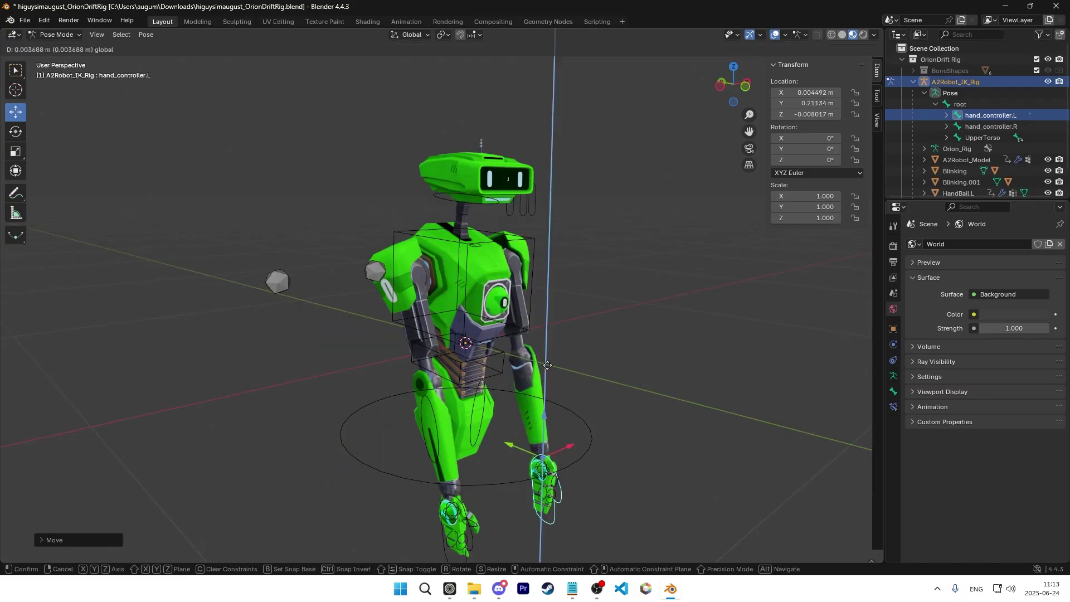
pyautogui.moveTo(546, 406); pyautogui.dragTo(547, 306)
pyautogui.moveTo(573, 344)
pyautogui.mouseDown()
pyautogui.moveTo(599, 338)
pyautogui.moveTo(567, 346)
pyautogui.mouseUp()
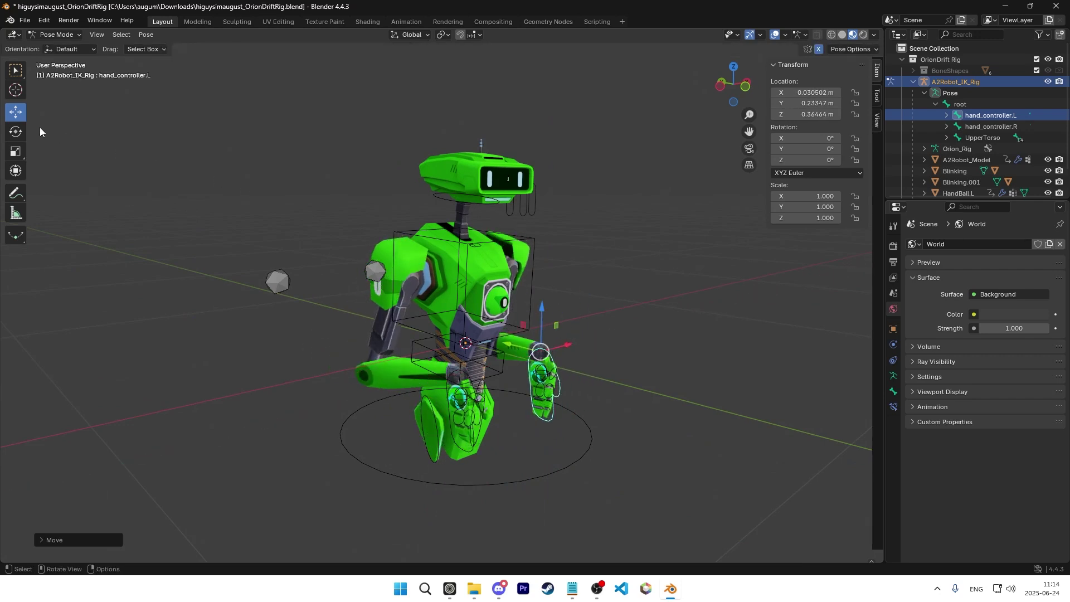
pyautogui.click(16, 132)
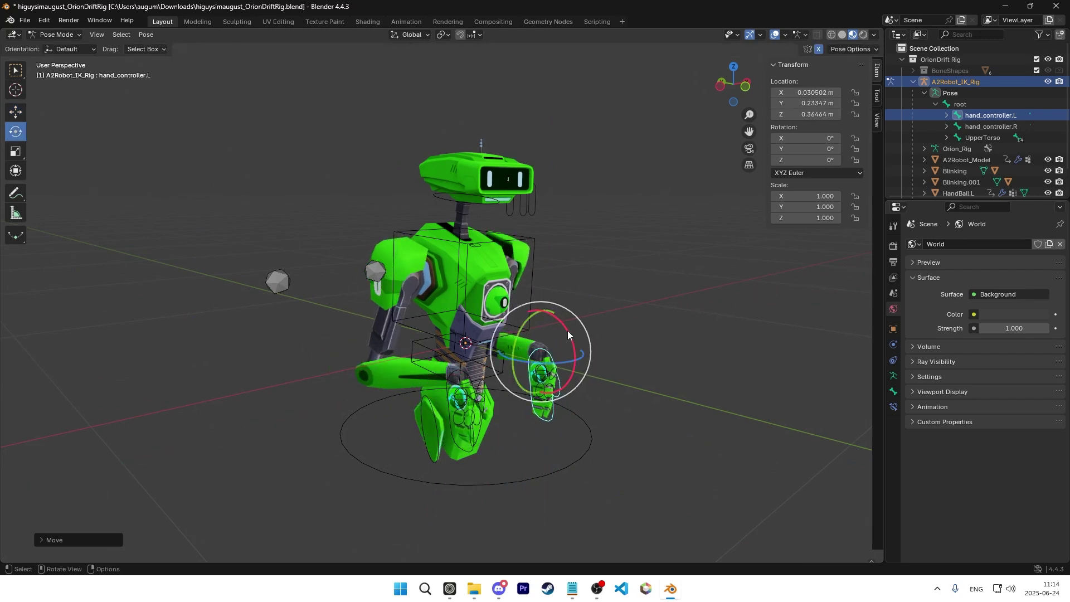
pyautogui.moveTo(569, 334); pyautogui.dragTo(528, 328)
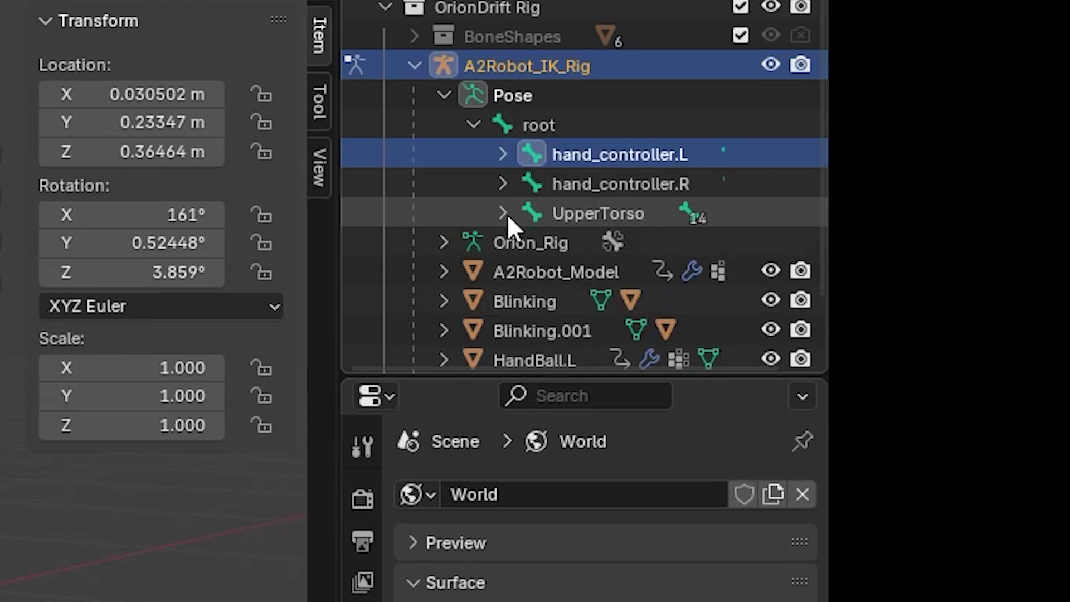
# Step: Reveal the bones under UpperTorso and select the head bone for posing
pyautogui.click(505, 215)
pyautogui.scroll(-2, 577, 226)
pyautogui.click(613, 272)
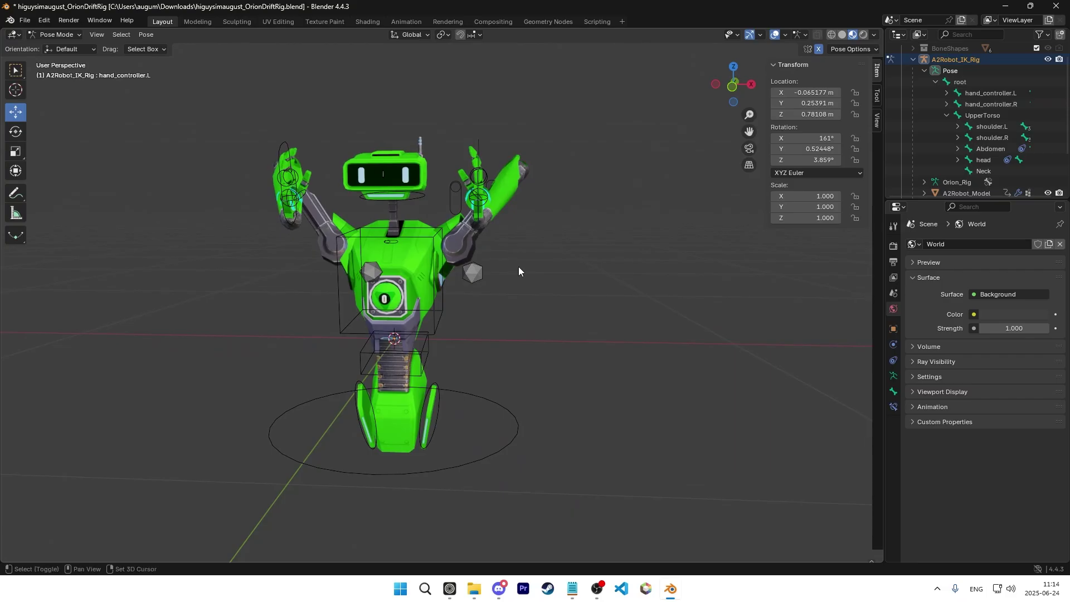
pyautogui.moveTo(521, 266); pyautogui.dragTo(553, 273, button='middle')
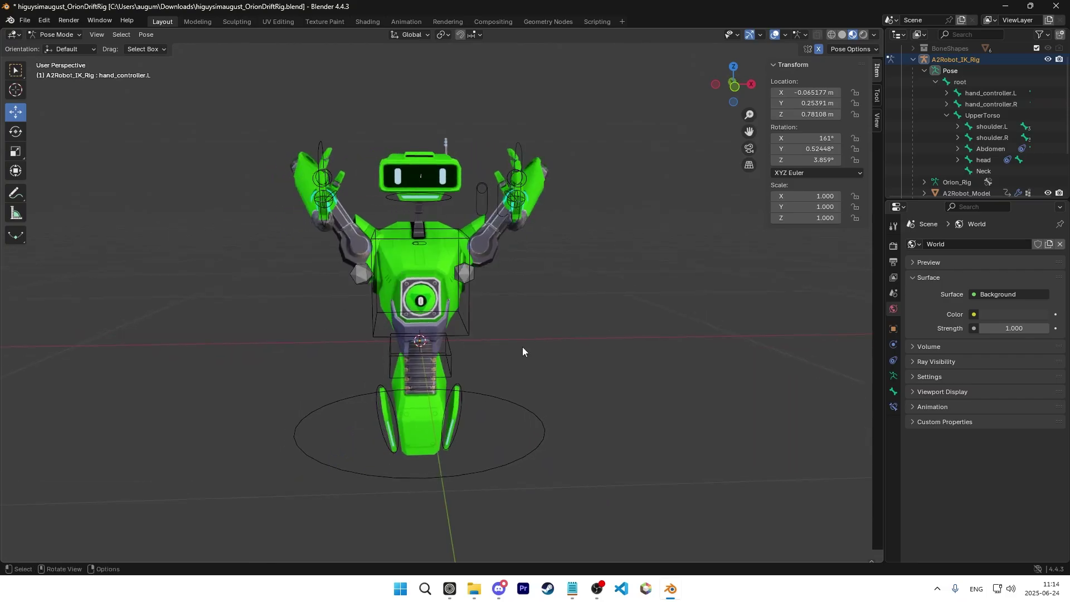
# Step: Switch the posed rig from Pose Mode back to Object Mode
pyautogui.click(58, 35)
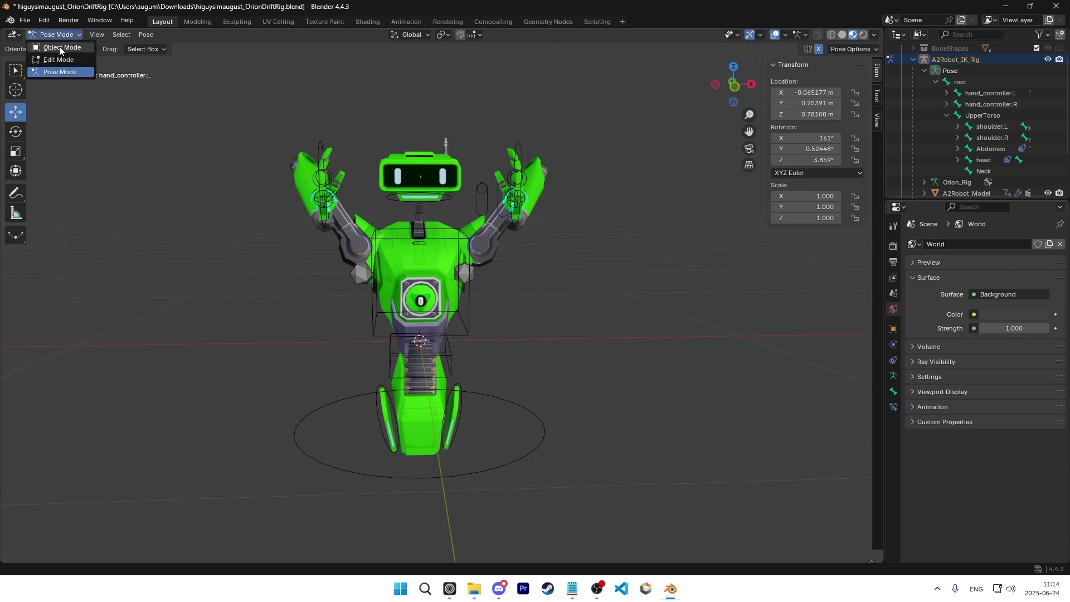
pyautogui.click(61, 47)
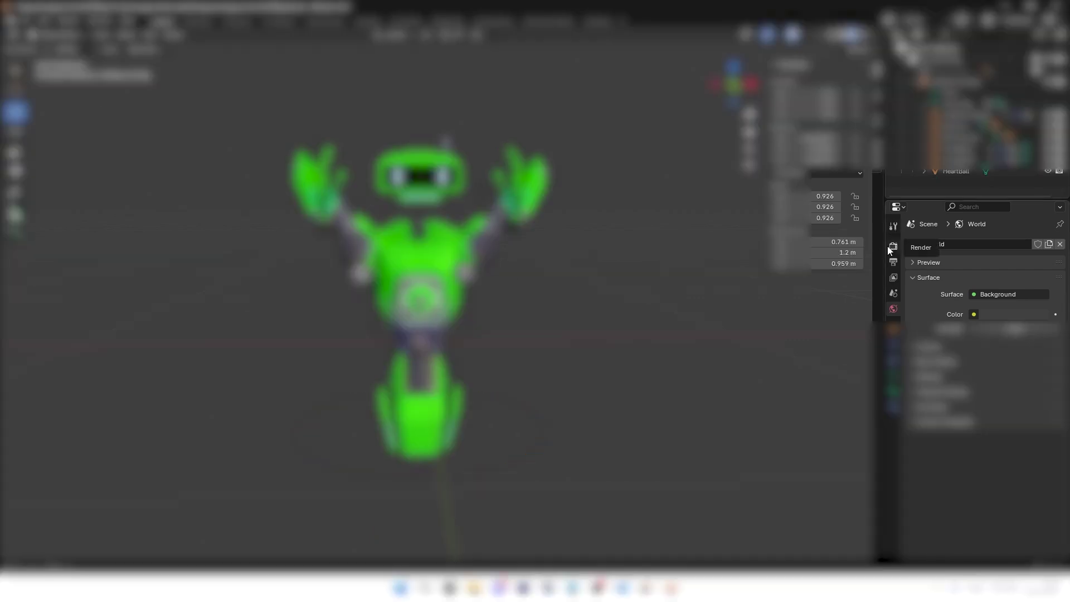
# Step: Enable the Transparent film option in the render settings and open the output settings
pyautogui.click(890, 247)
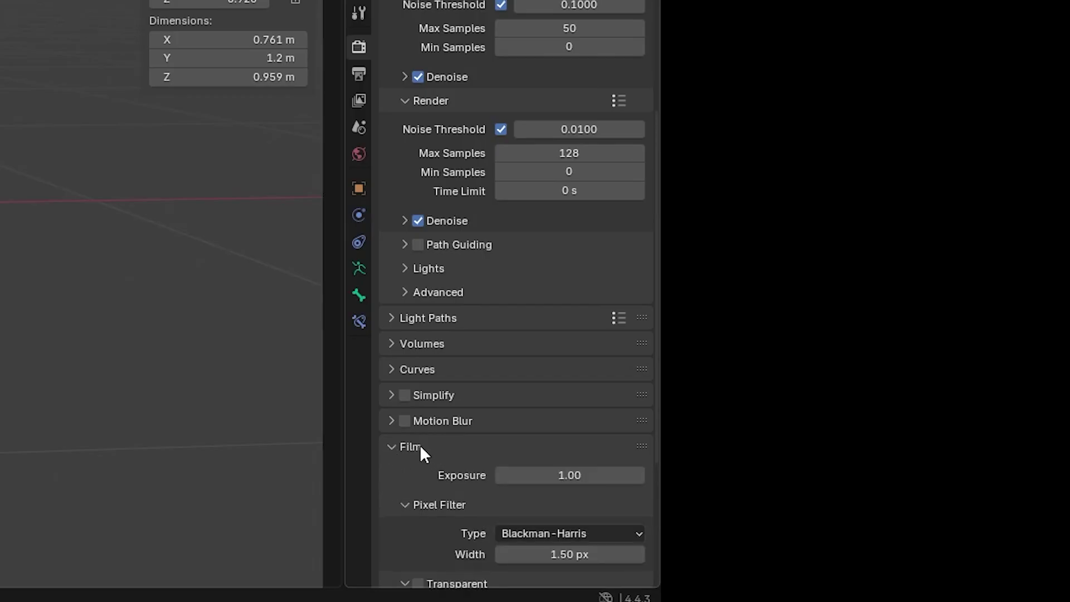
pyautogui.scroll(-5, 420, 445)
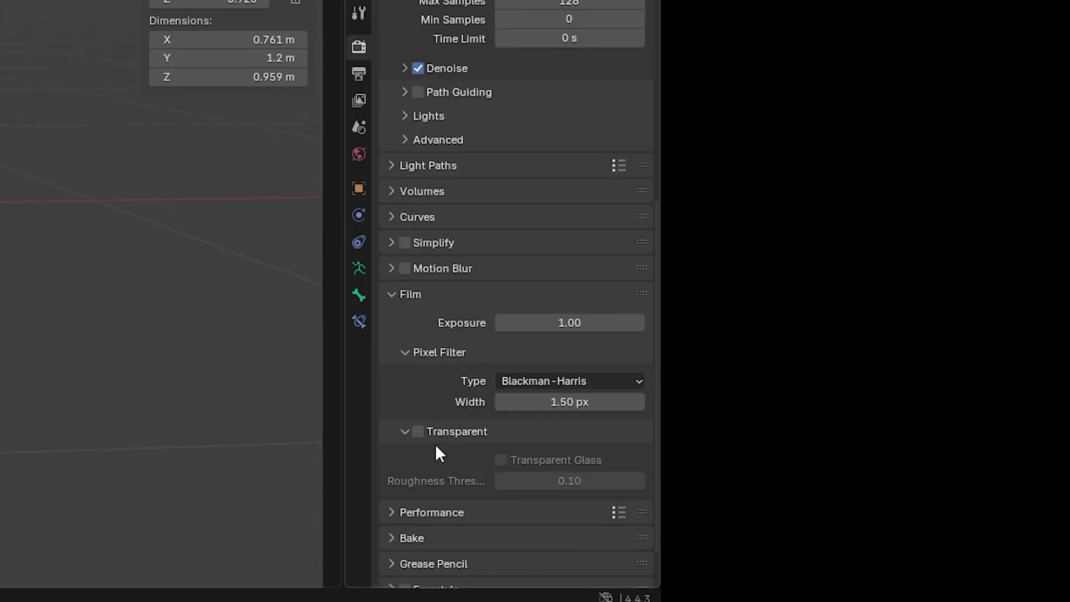
pyautogui.click(424, 433)
pyautogui.click(359, 74)
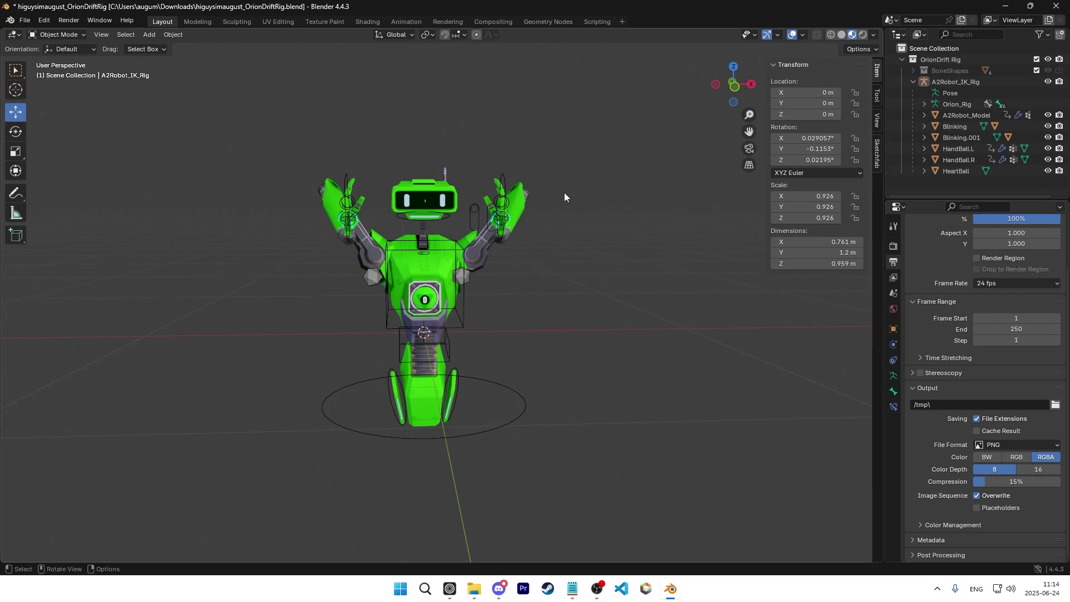
# Step: Frame the robot closely in the viewport and hide the viewport overlays
pyautogui.click(791, 35)
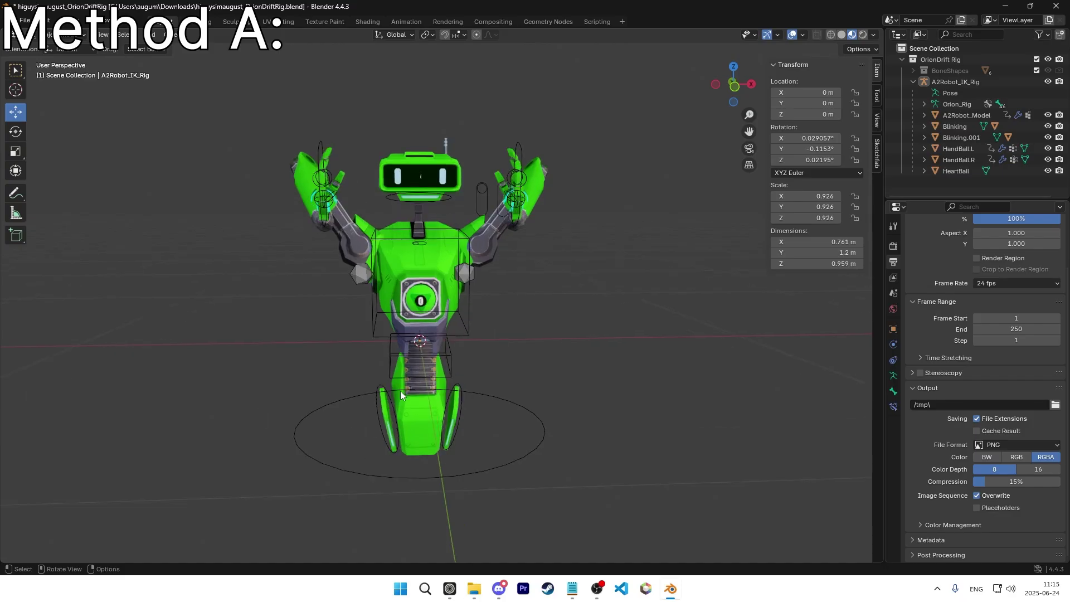
pyautogui.keyDown('ctrl'); pyautogui.moveTo(392, 215); pyautogui.dragTo(408, 269, button='middle'); pyautogui.keyUp('ctrl')
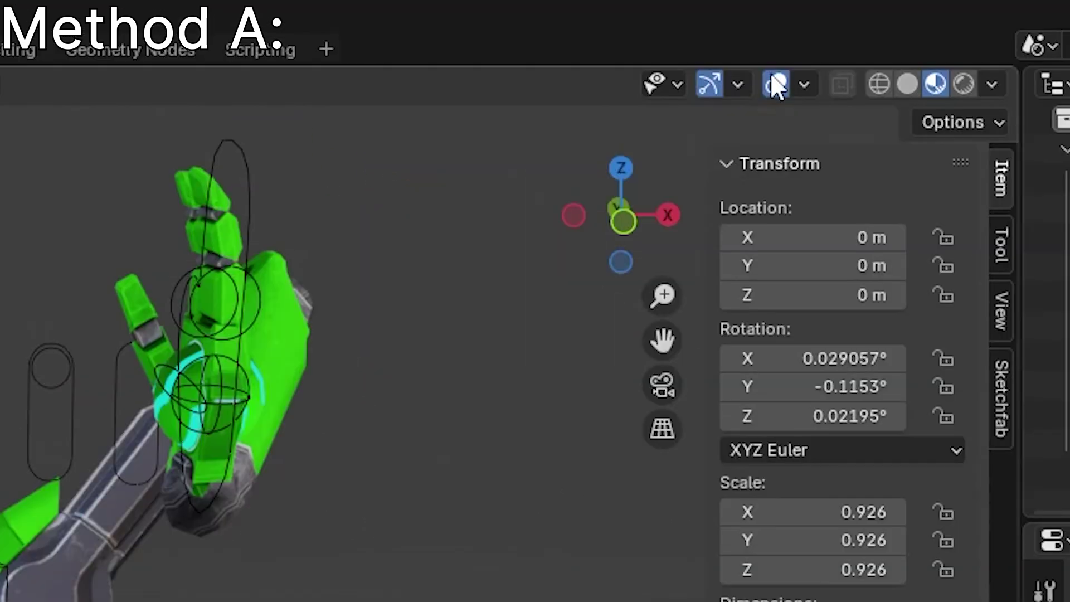
pyautogui.click(792, 34)
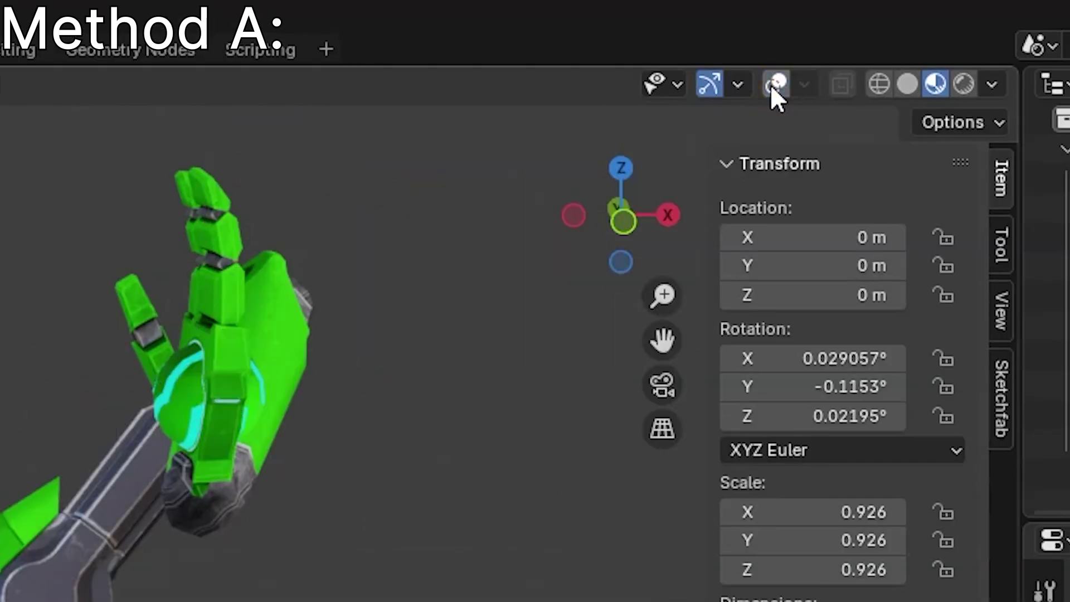
# Step: Render the current viewport view as an image and start saving the result
pyautogui.click(203, 81)
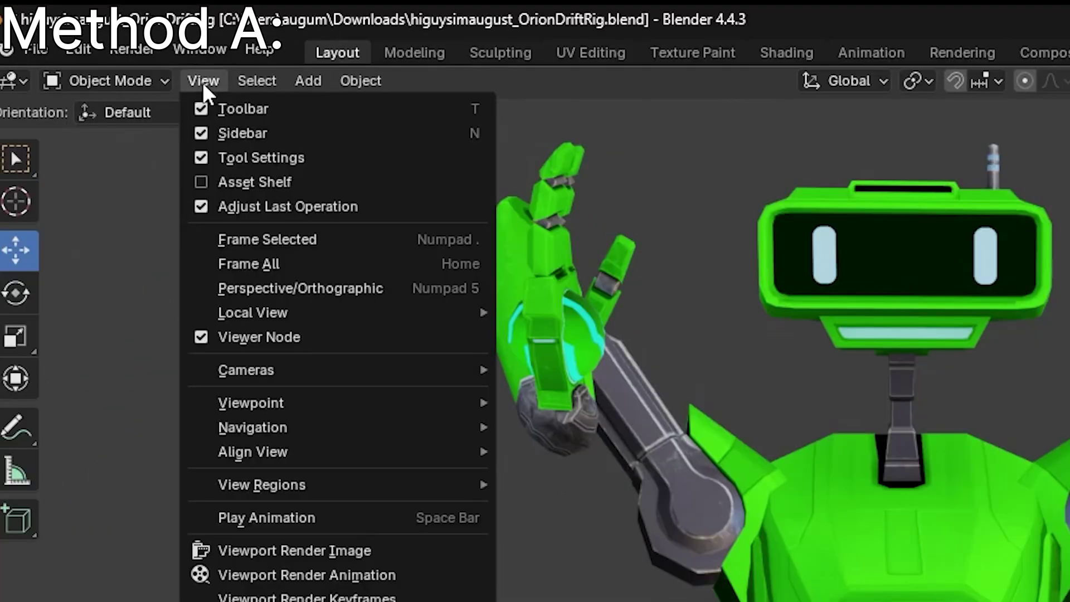
pyautogui.click(239, 547)
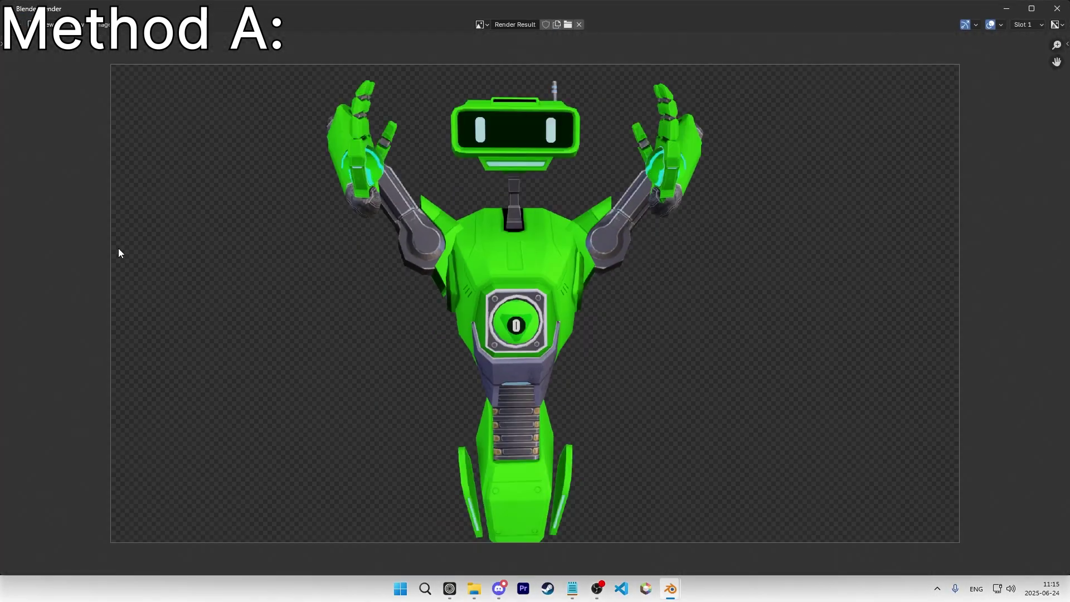
pyautogui.click(101, 25)
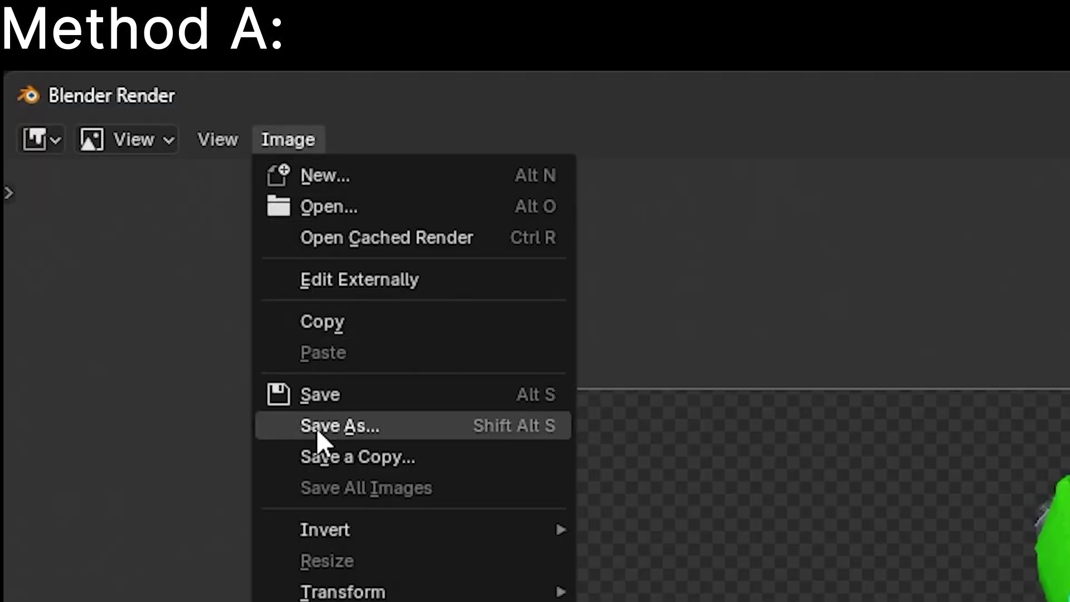
pyautogui.click(316, 427)
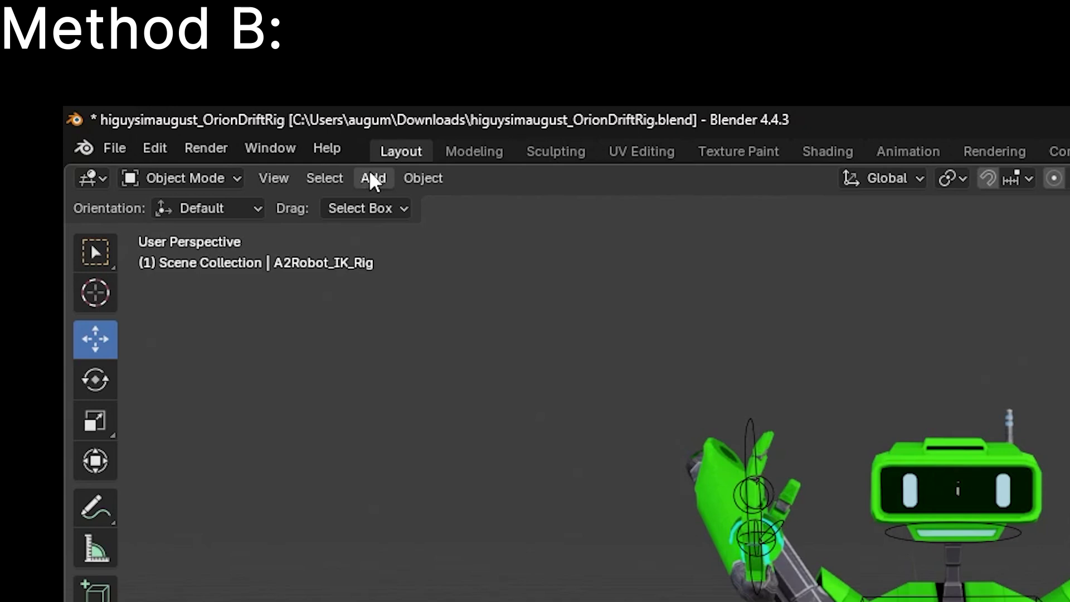
# Step: Add a camera to the scene and look through it as the active camera
pyautogui.click(151, 34)
pyautogui.click(163, 212)
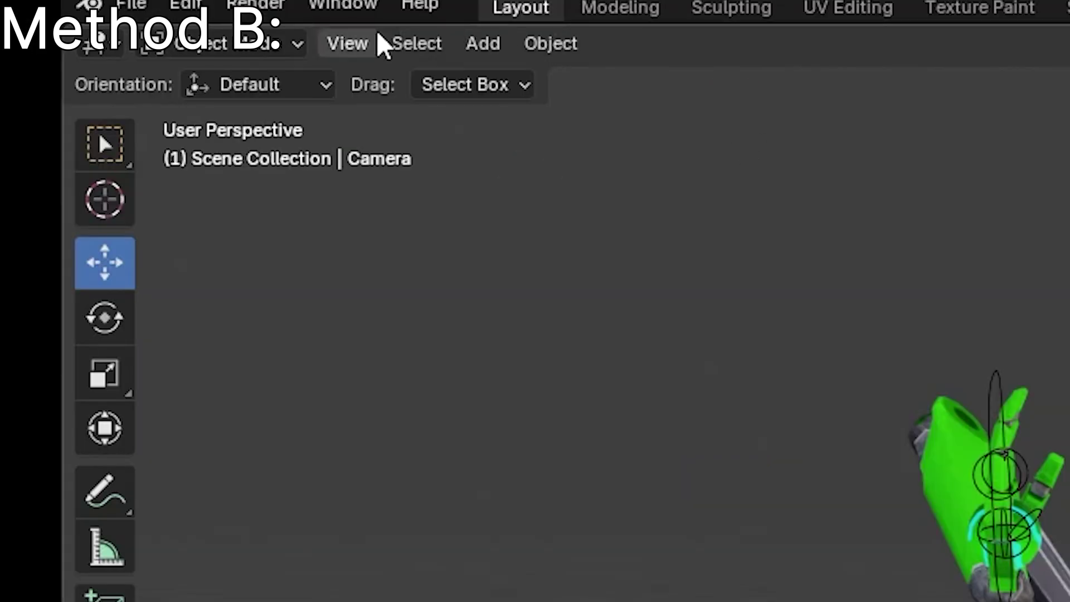
pyautogui.click(106, 31)
pyautogui.moveTo(516, 410)
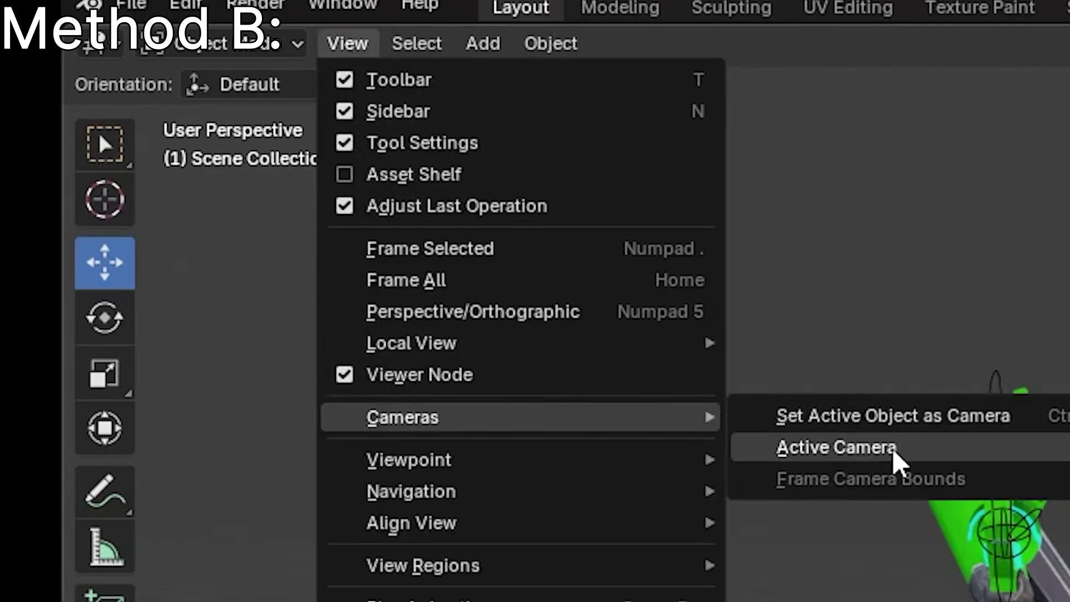
pyautogui.click(894, 453)
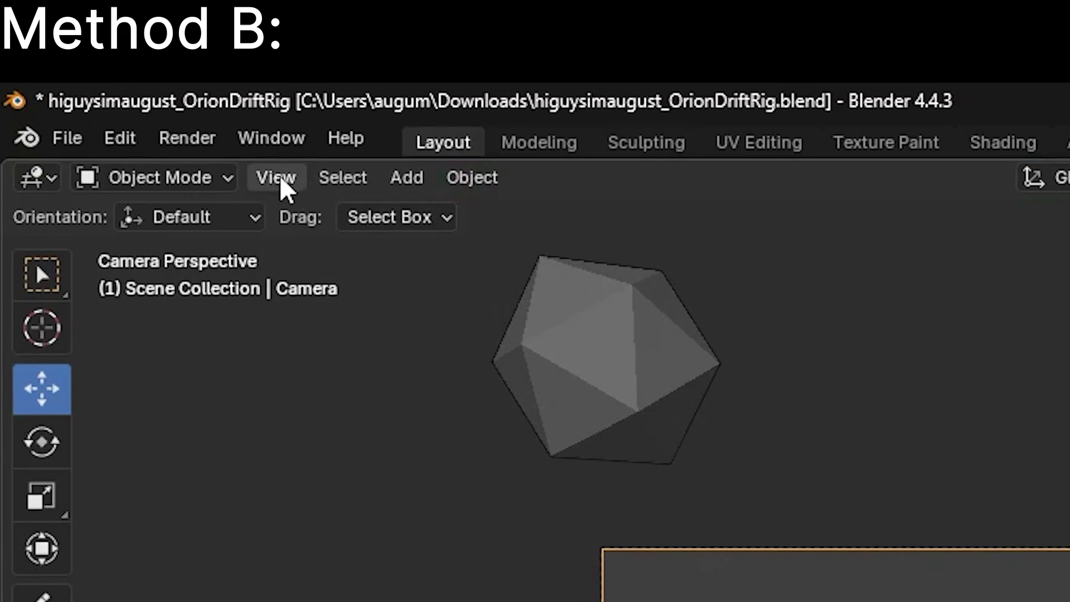
# Step: Use Walk Navigation to back the camera away to about X 0.02 m, Y -2.47 m, Z 0.41 m so it frames the robot
pyautogui.click(280, 175)
pyautogui.moveTo(347, 402)
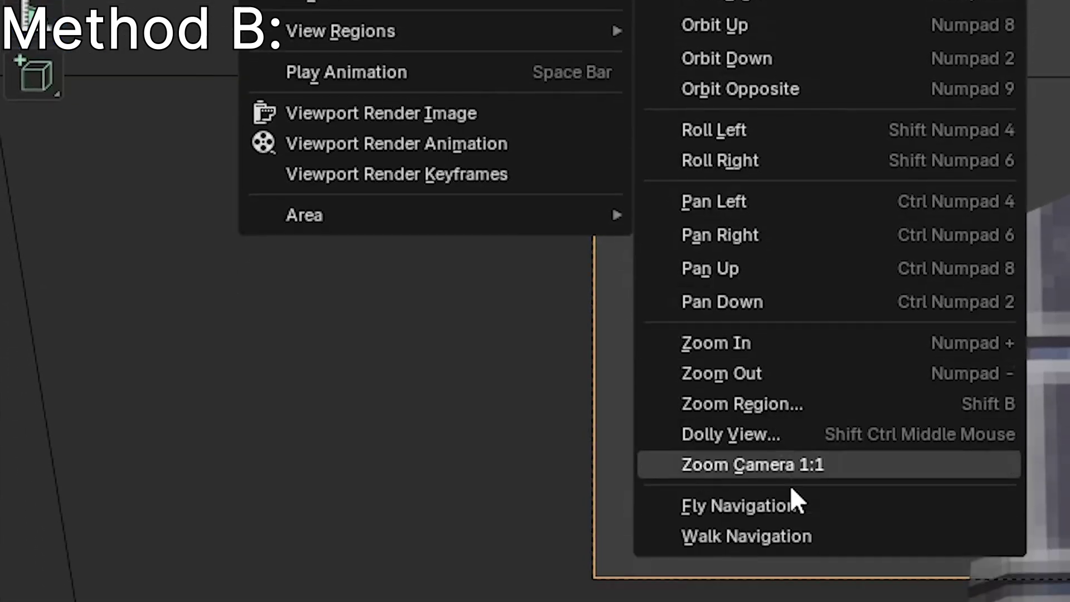
pyautogui.click(791, 502)
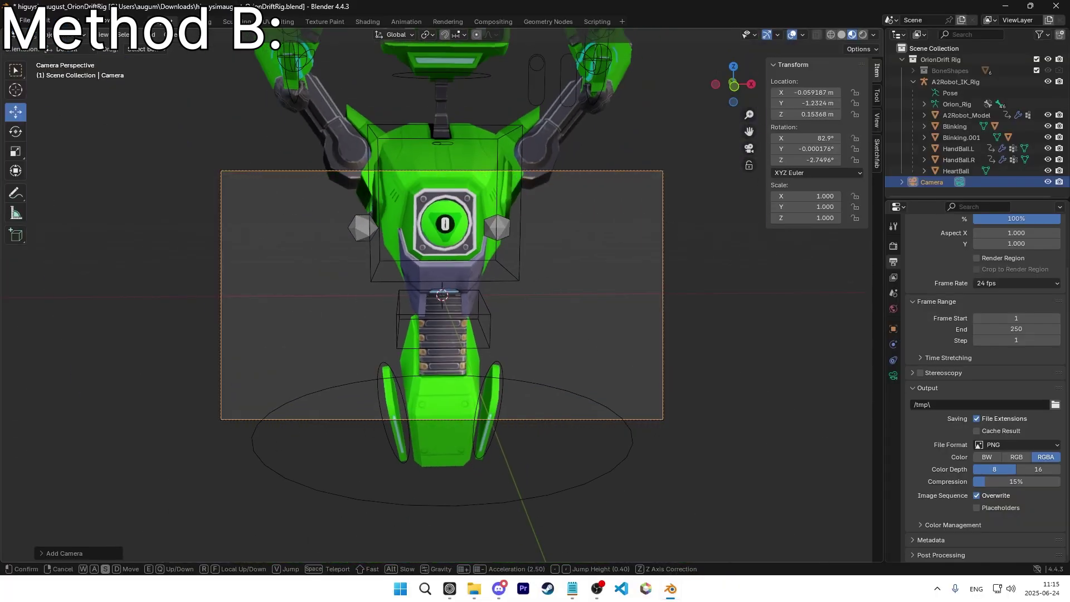
pyautogui.press('s')
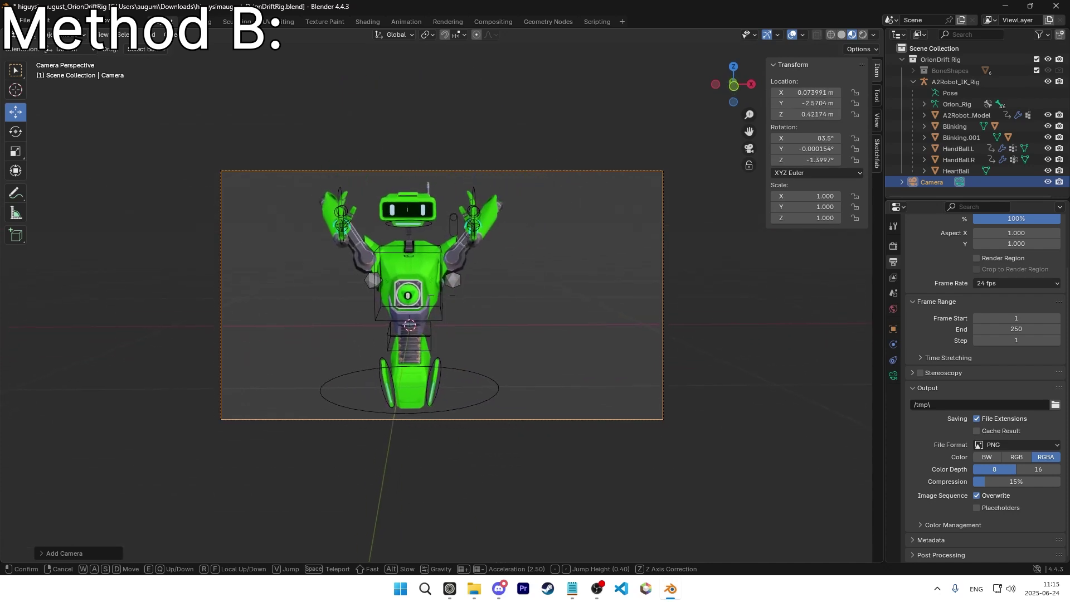
pyautogui.press('a')
pyautogui.press('d')
pyautogui.press('w')
pyautogui.click(299, 403)
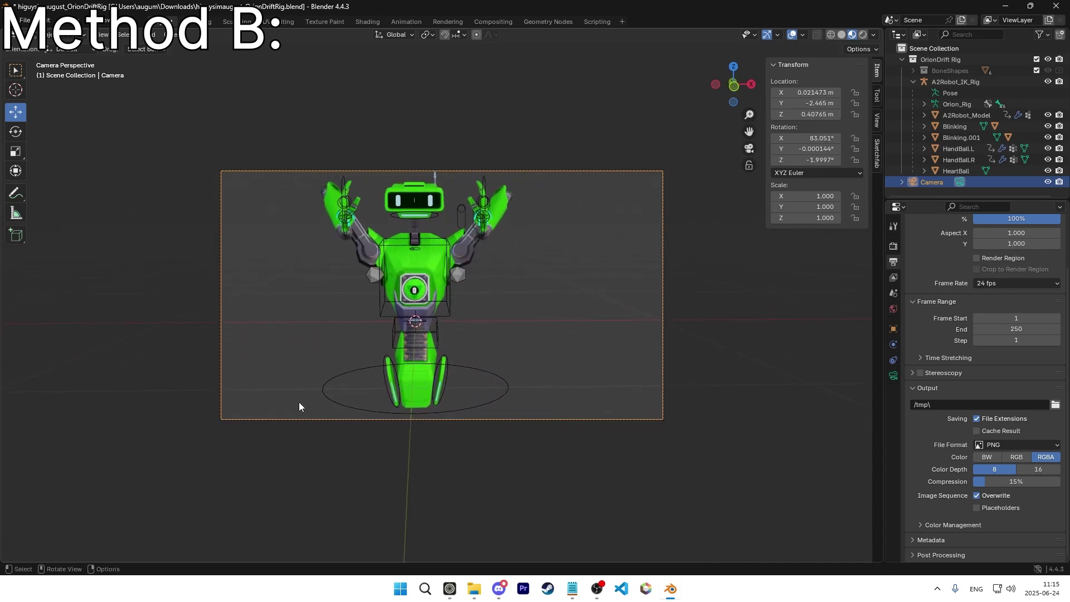
# Step: Leave the camera view and add a Point light to the scene
pyautogui.moveTo(282, 380); pyautogui.dragTo(402, 360, button='middle')
pyautogui.scroll(-2, 382, 339)
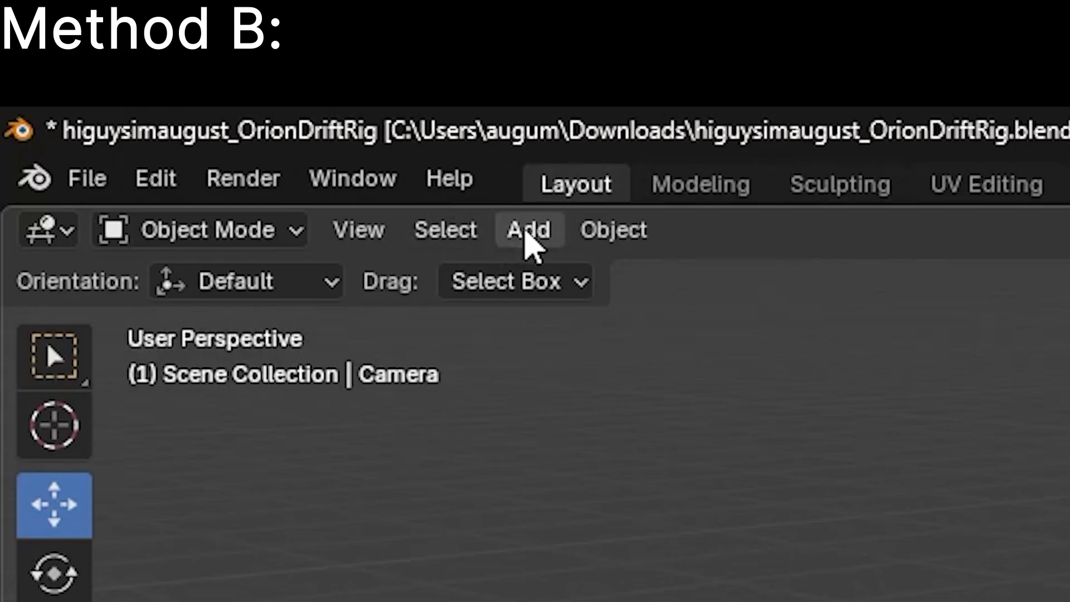
pyautogui.click(149, 34)
pyautogui.moveTo(199, 183)
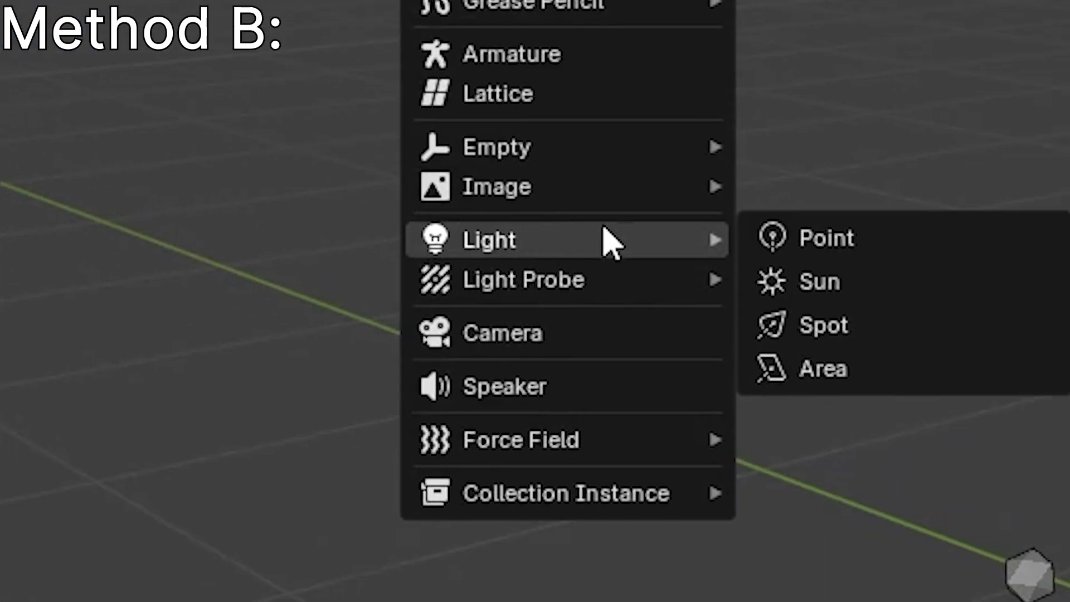
pyautogui.click(797, 239)
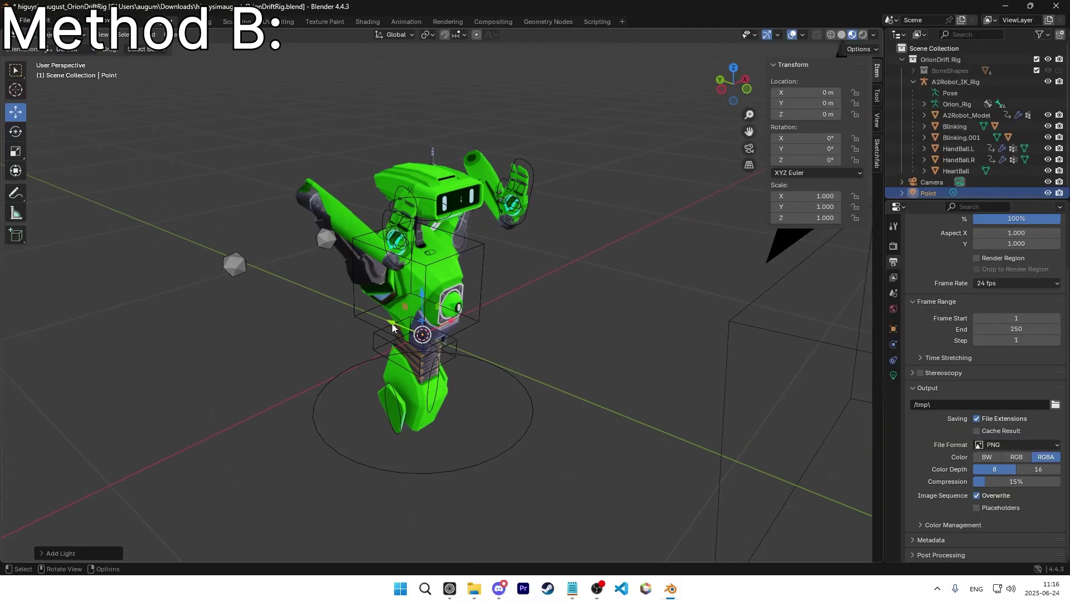
# Step: Move the point light in front of the robot's chest to about Y -0.46 m, Z 0.35 m
pyautogui.moveTo(392, 326); pyautogui.dragTo(529, 250)
pyautogui.moveTo(543, 226); pyautogui.dragTo(495, 227, button='middle')
pyautogui.moveTo(492, 277); pyautogui.dragTo(560, 246)
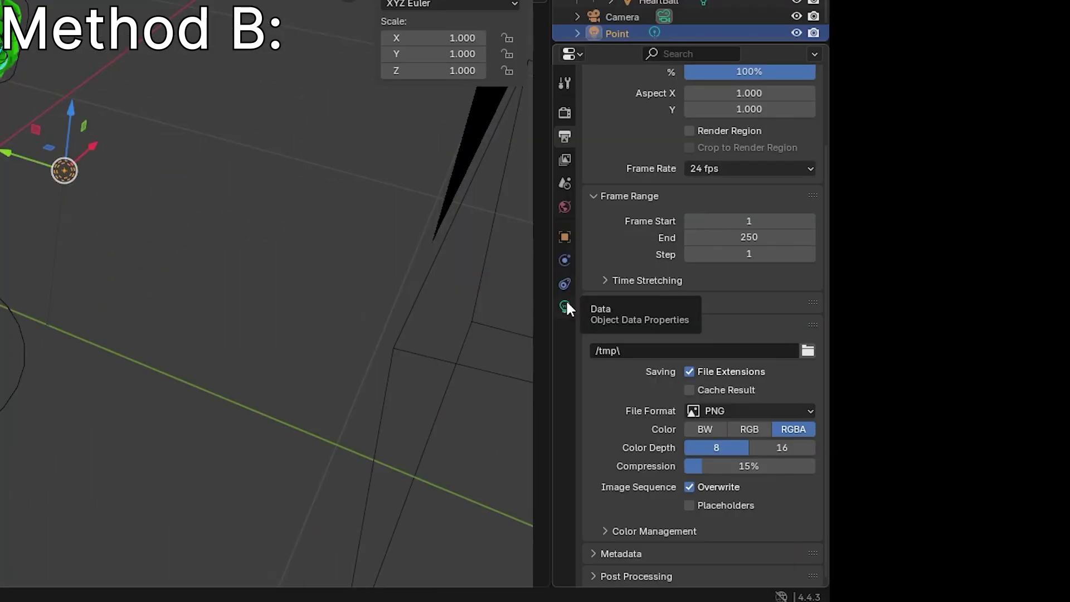
# Step: Set the point light's power to 20 W
pyautogui.click(566, 305)
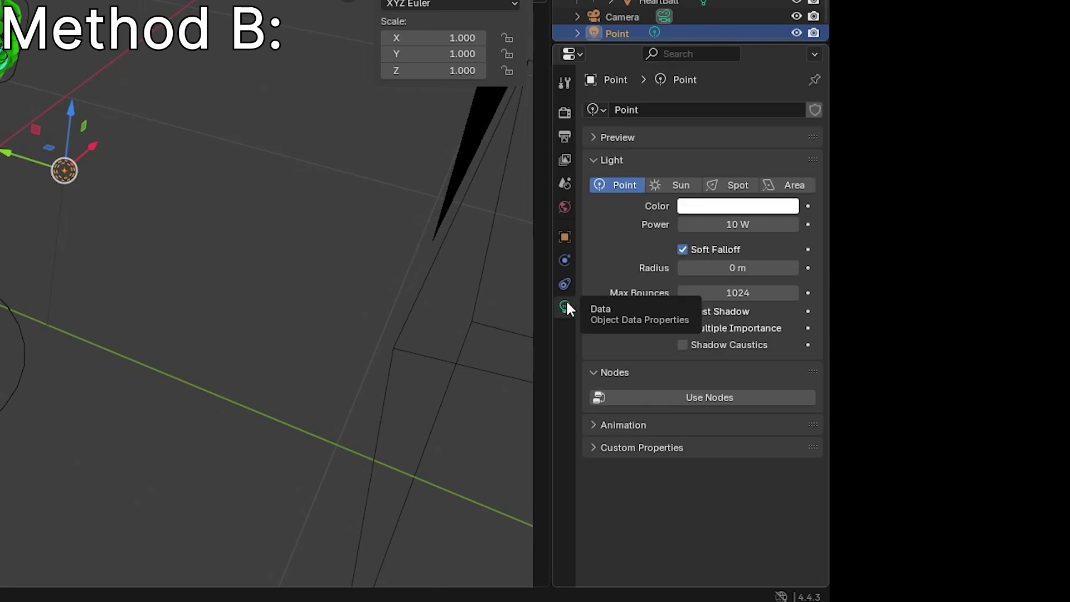
pyautogui.click(770, 224)
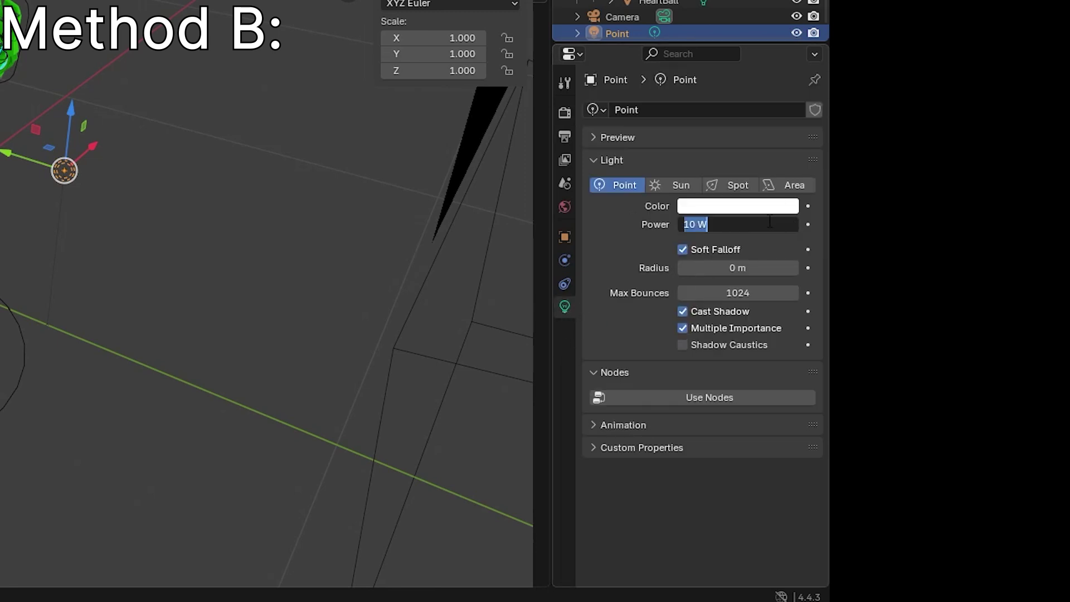
pyautogui.write('20')
pyautogui.press('Return')
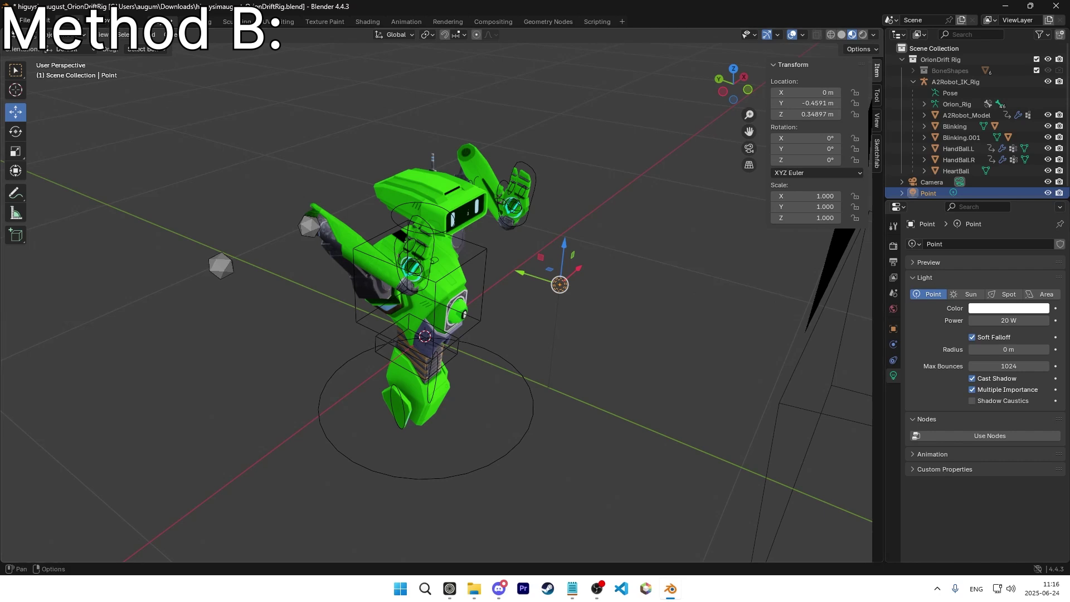
# Step: Render the scene image through the camera and view the whole result
pyautogui.click(69, 20)
pyautogui.click(74, 31)
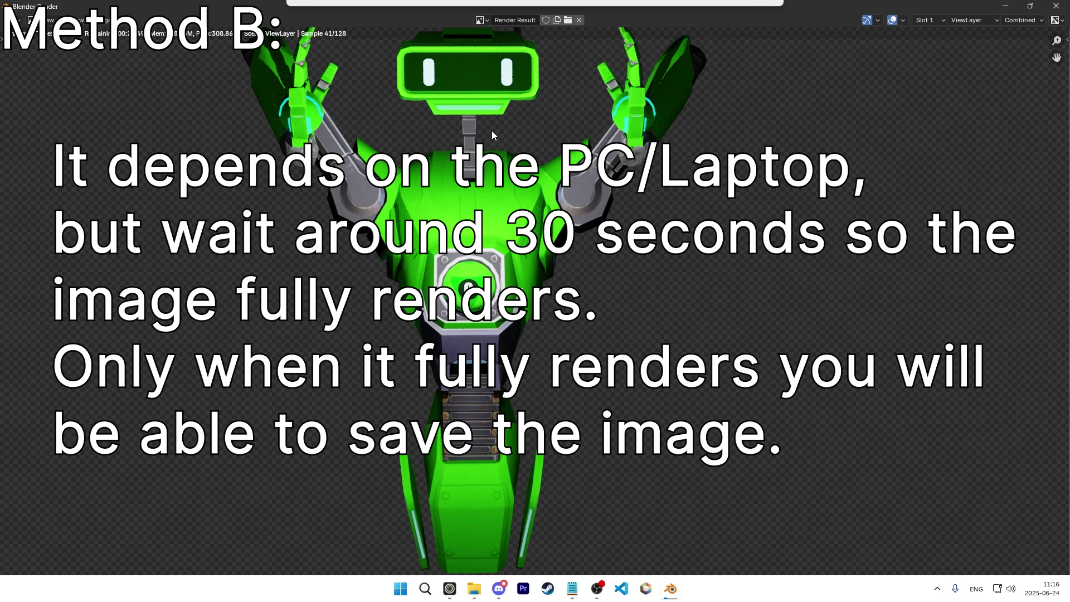
pyautogui.scroll(-3, 492, 136)
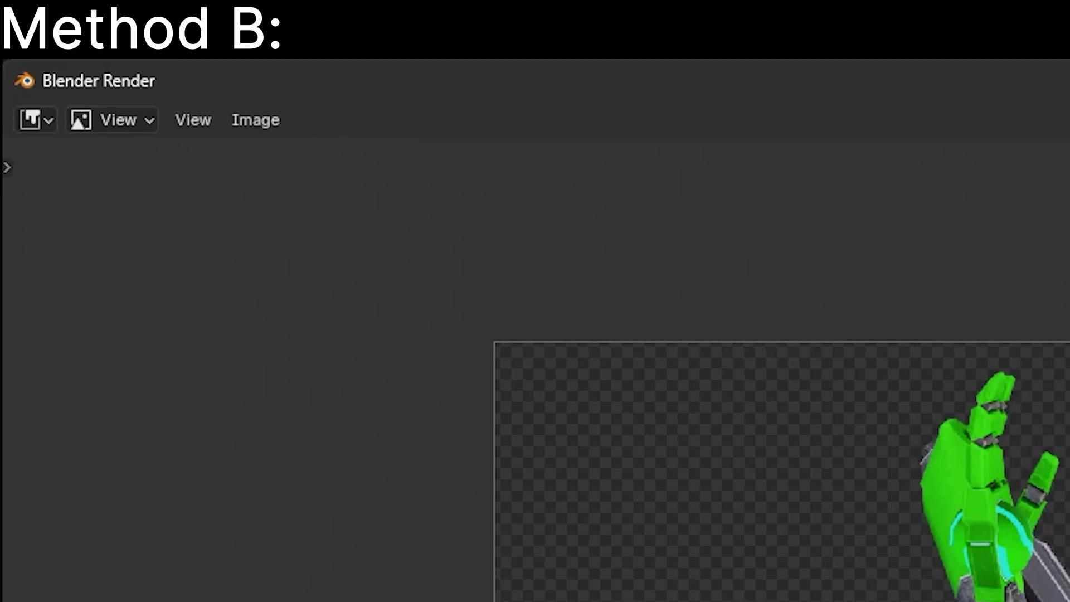
# Step: Save the rendered robot image to a file from the render window
pyautogui.click(285, 139)
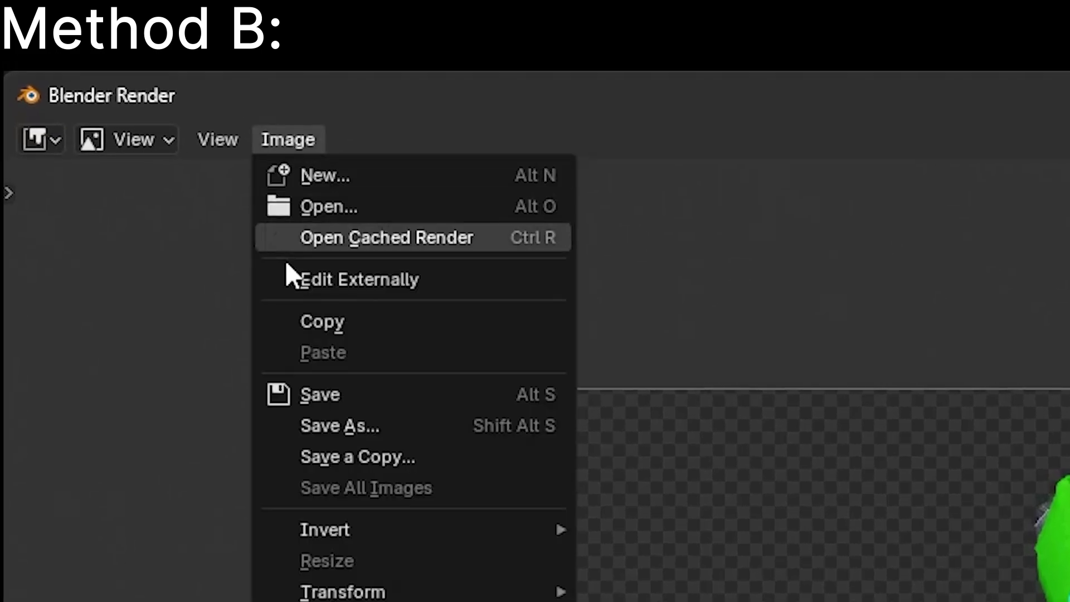
pyautogui.click(318, 435)
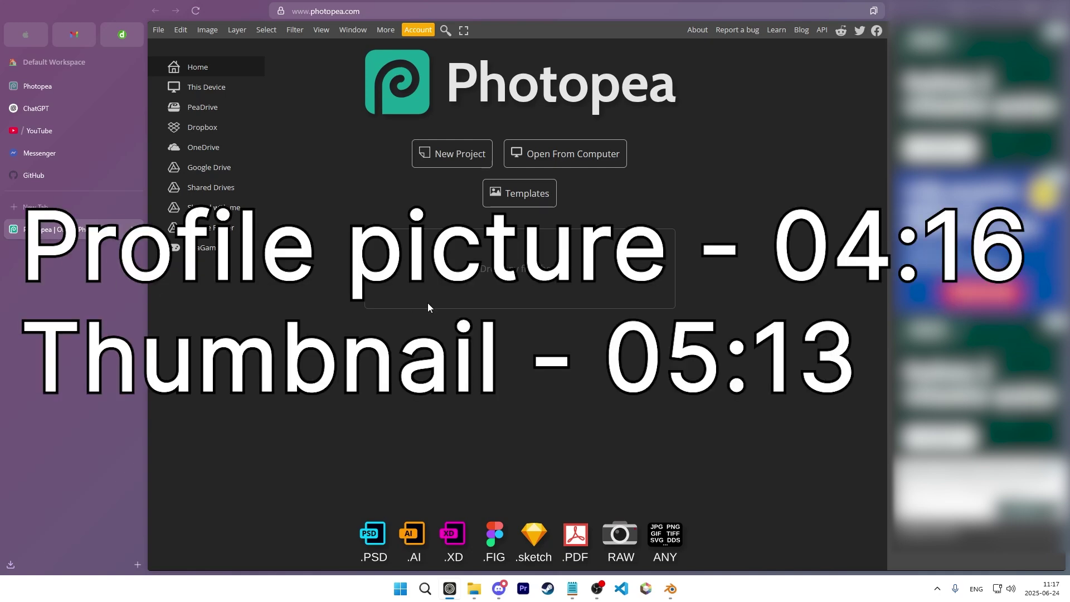
# Step: Switch to Photopea, create a new 1280 × 1280 px project and unlock its Background layer
pyautogui.click(463, 163)
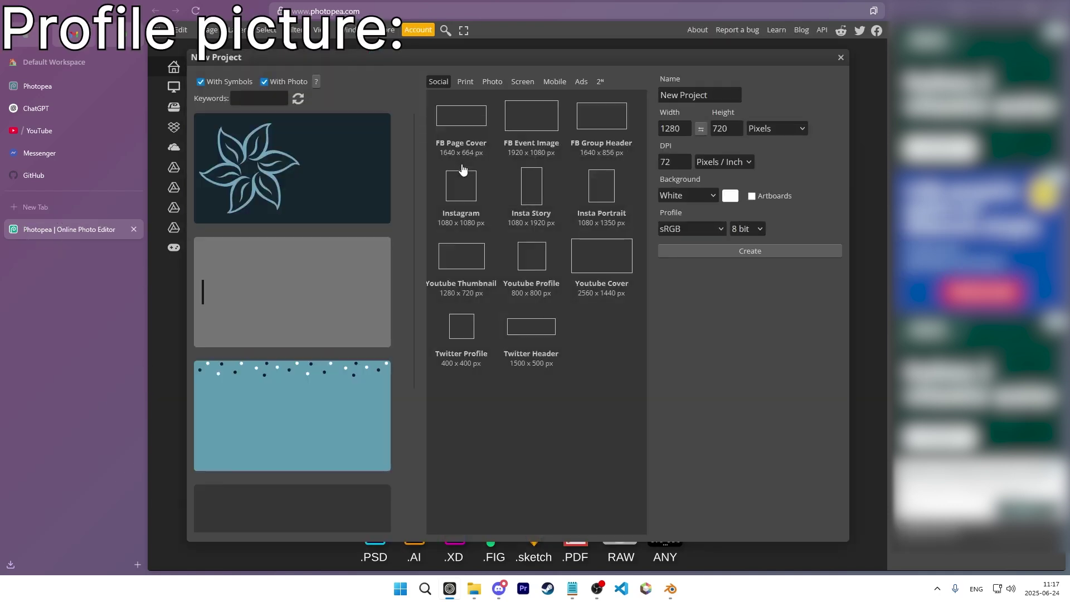
pyautogui.click(740, 129)
pyautogui.write('12')
pyautogui.write('8')
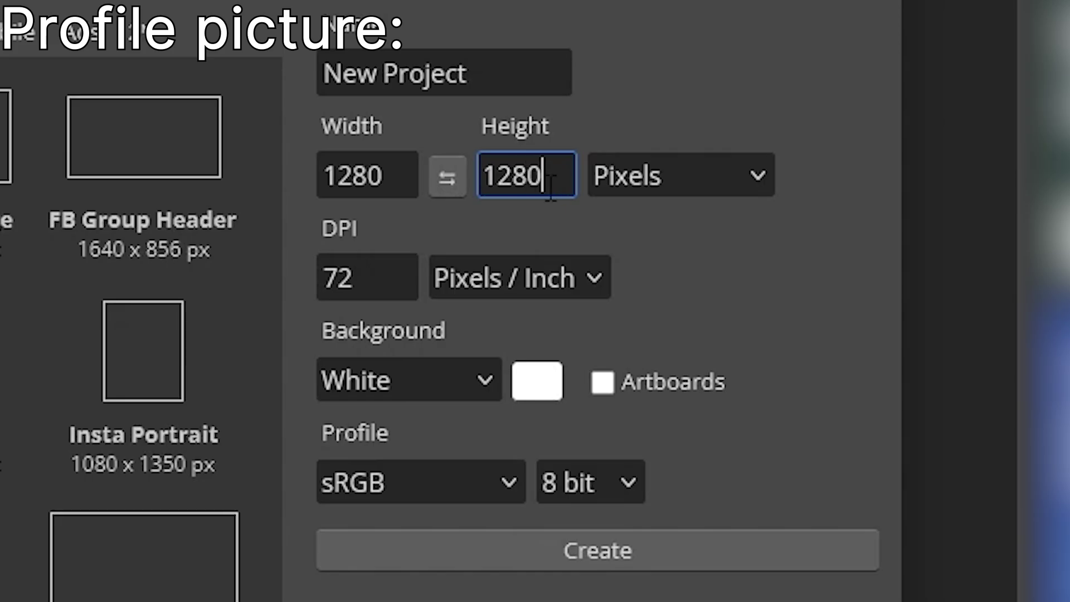
pyautogui.click(596, 560)
pyautogui.click(471, 131)
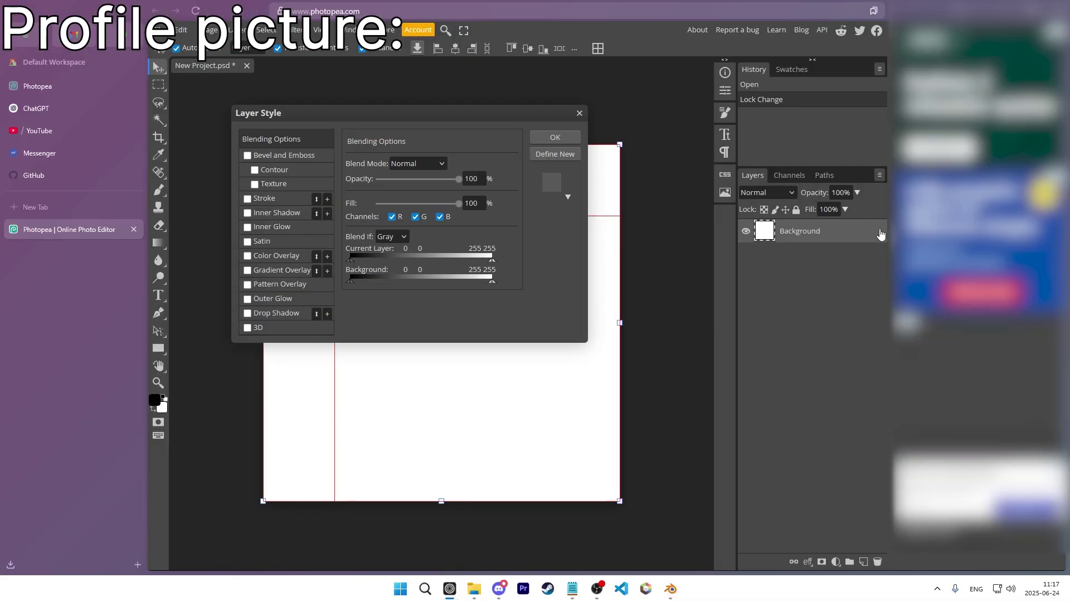
# Step: Enable a Gradient Overlay in the Background layer's style and show its settings
pyautogui.moveTo(355, 109); pyautogui.dragTo(388, 146)
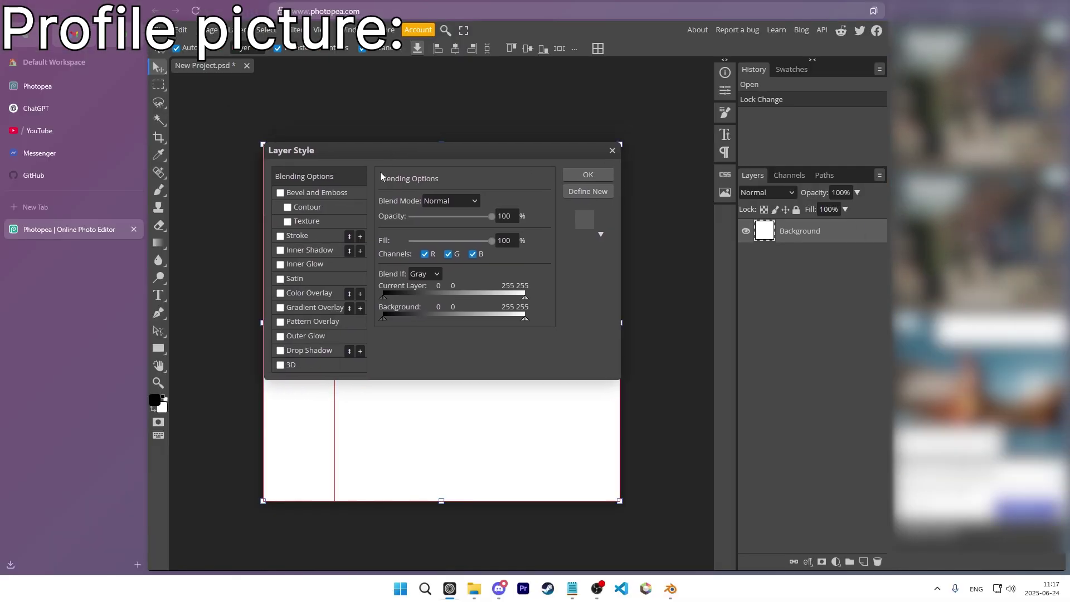
pyautogui.click(280, 308)
pyautogui.click(317, 308)
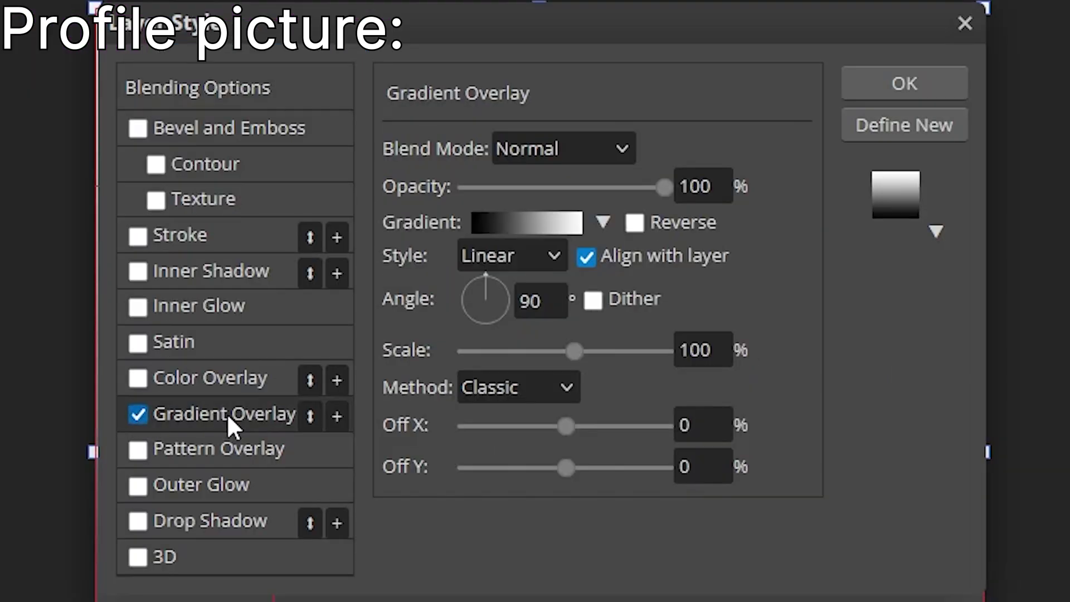
# Step: Edit the overlay's gradient and change its black start stop to a pinkish red
pyautogui.click(532, 221)
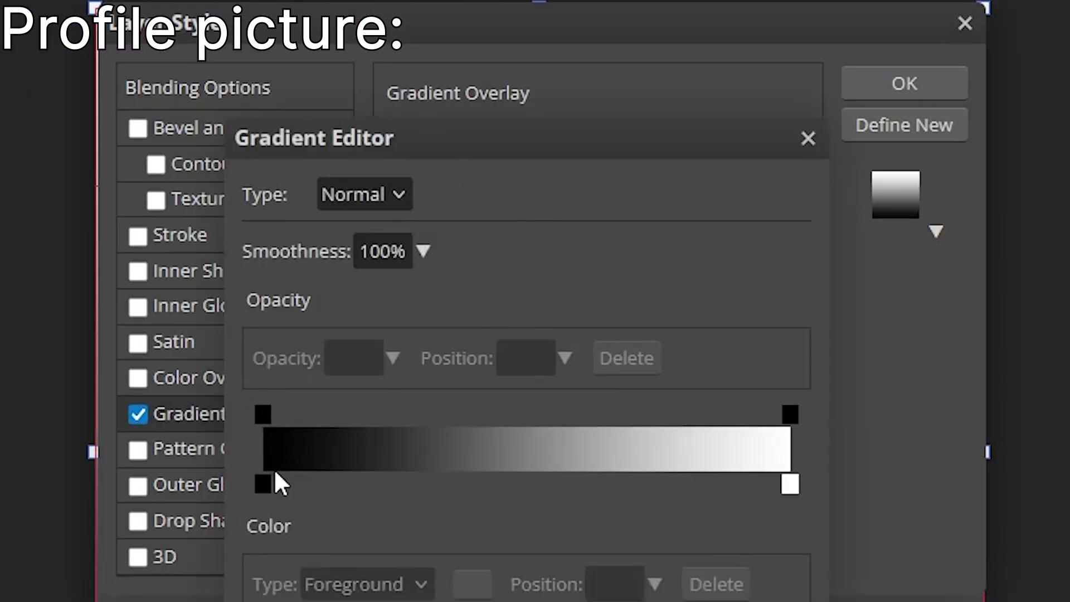
pyautogui.click(266, 484)
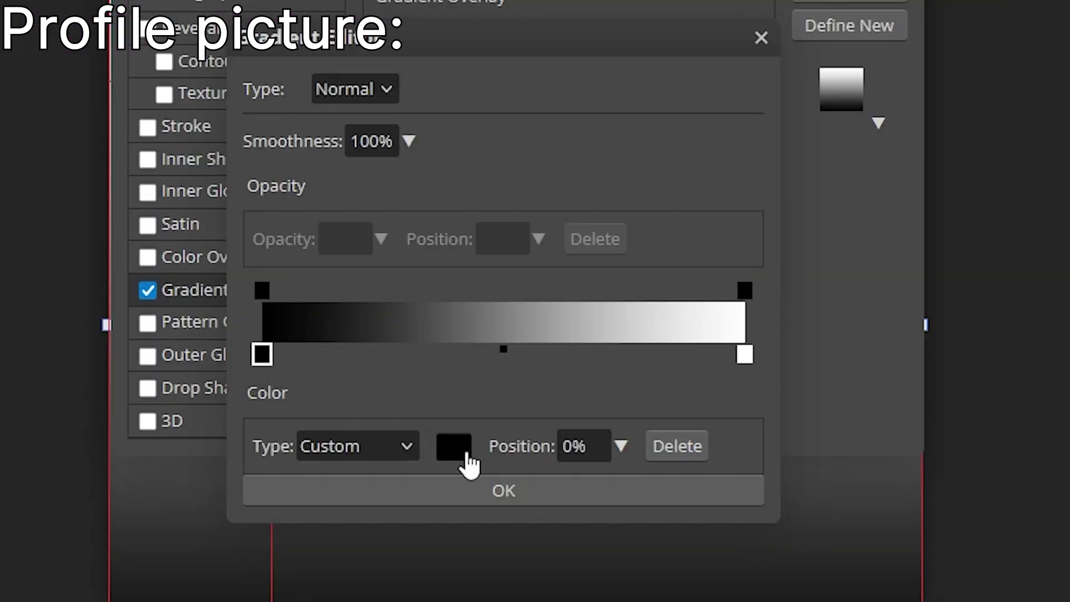
pyautogui.click(467, 454)
pyautogui.moveTo(664, 306); pyautogui.dragTo(642, 264)
pyautogui.click(948, 282)
# Step: Change the gradient's white end stop to bright red, keep it at 100%, and apply the layer style
pyautogui.click(745, 355)
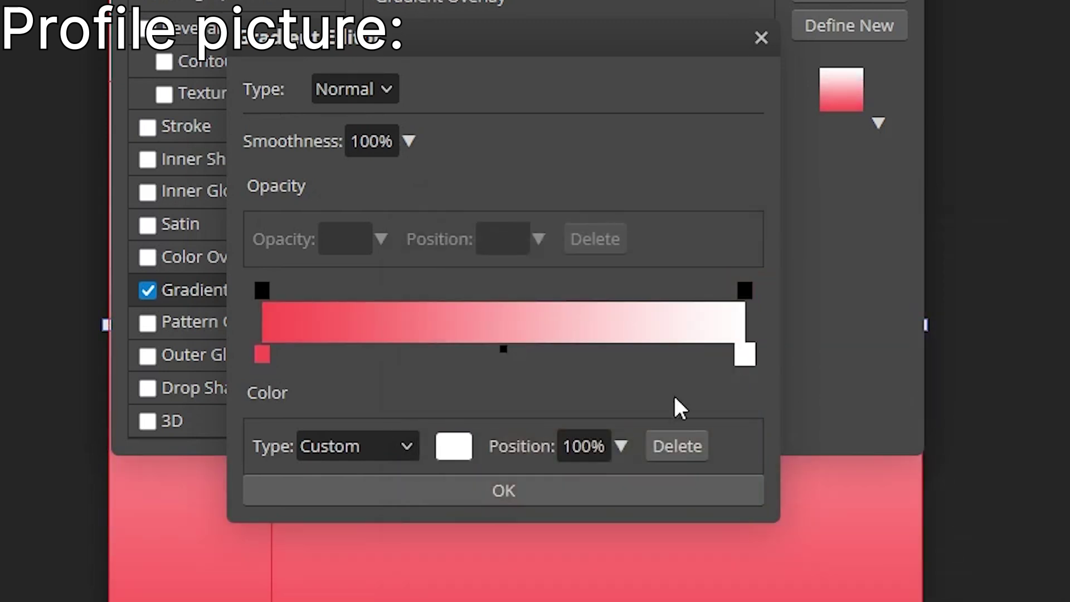
pyautogui.click(454, 446)
pyautogui.moveTo(721, 320); pyautogui.dragTo(739, 263)
pyautogui.click(964, 283)
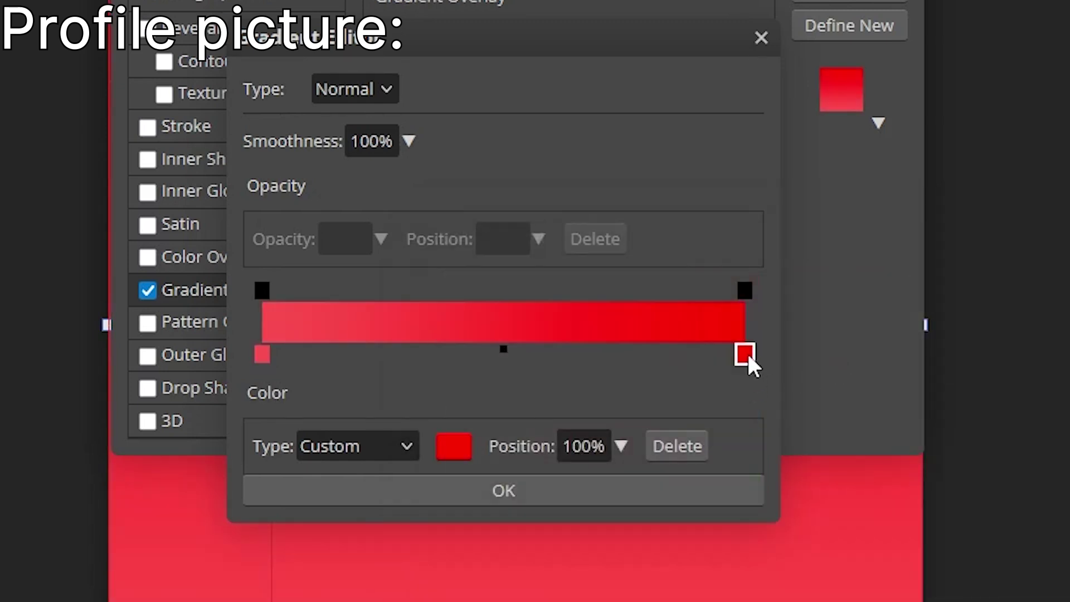
pyautogui.moveTo(747, 352); pyautogui.dragTo(780, 361)
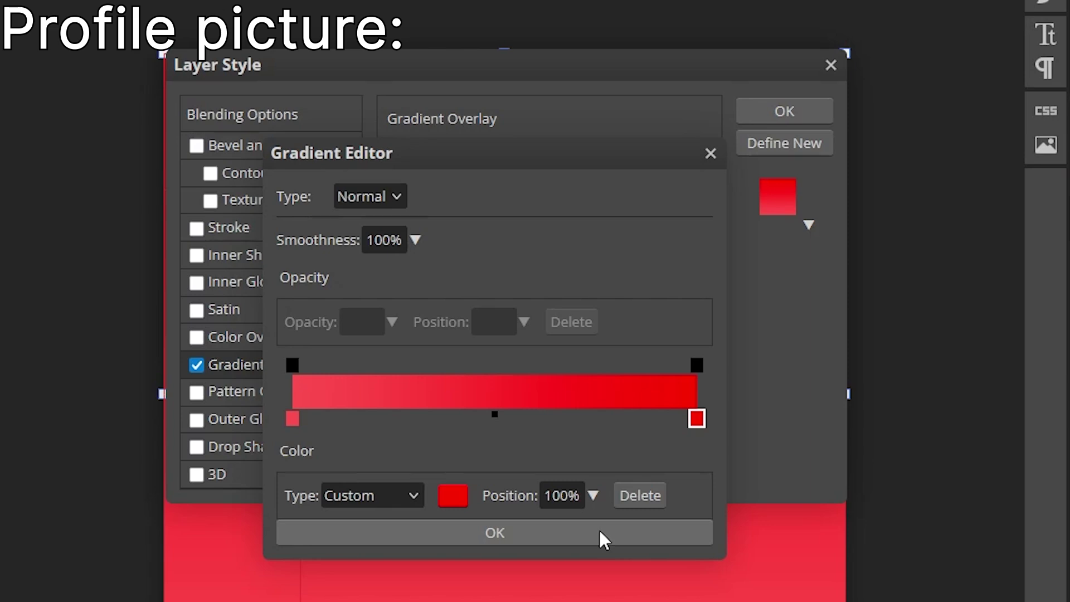
pyautogui.click(599, 528)
pyautogui.click(764, 111)
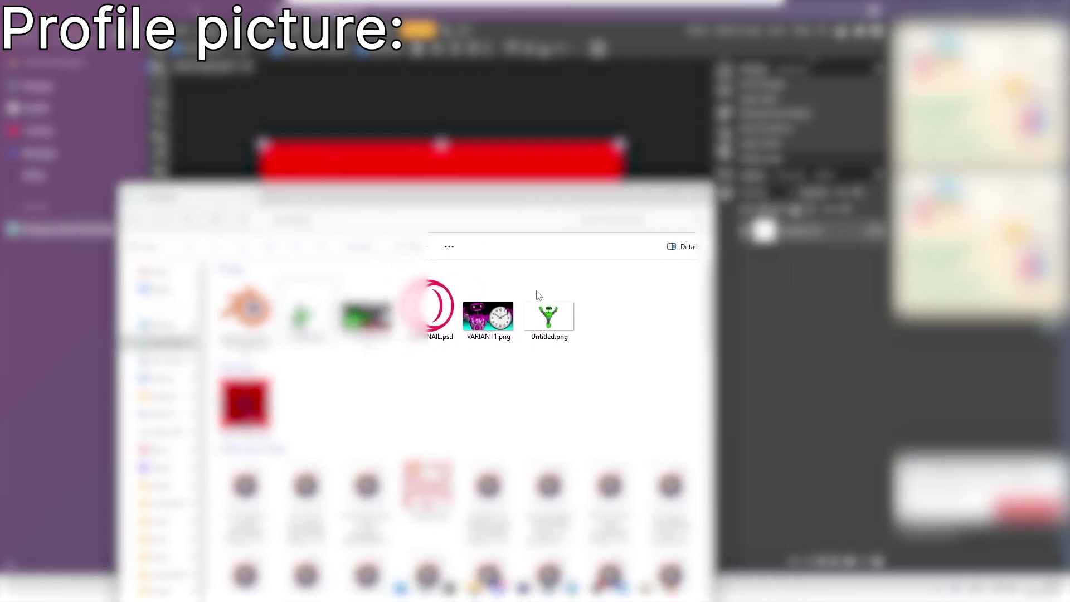
# Step: Place Untitled.png from the Downloads folder into the project and order its layer above Background
pyautogui.moveTo(550, 318); pyautogui.dragTo(527, 170)
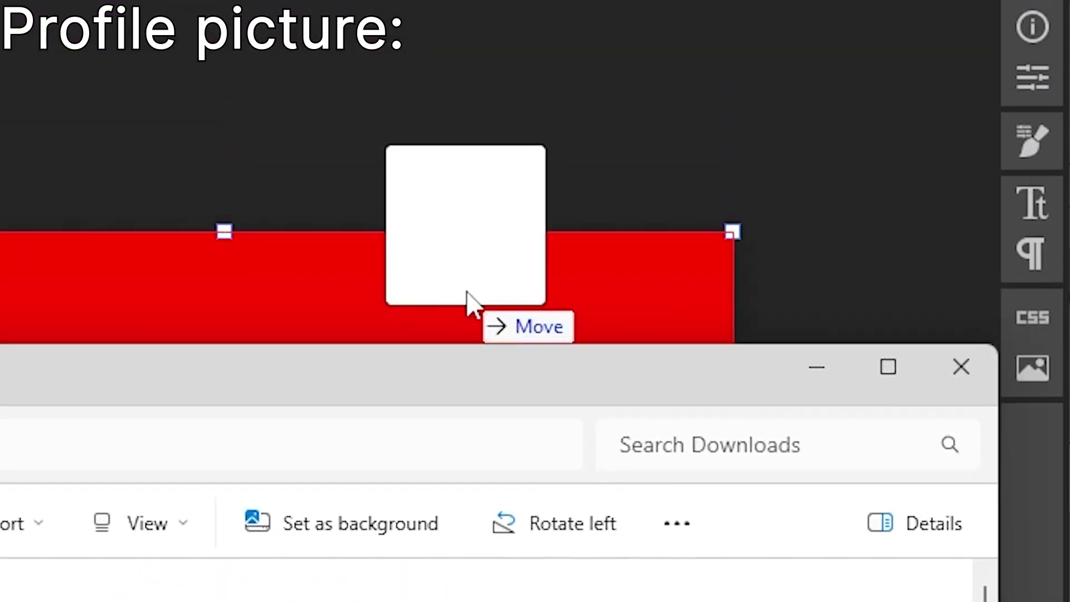
pyautogui.moveTo(467, 292); pyautogui.dragTo(468, 293)
pyautogui.moveTo(792, 231); pyautogui.dragTo(792, 257)
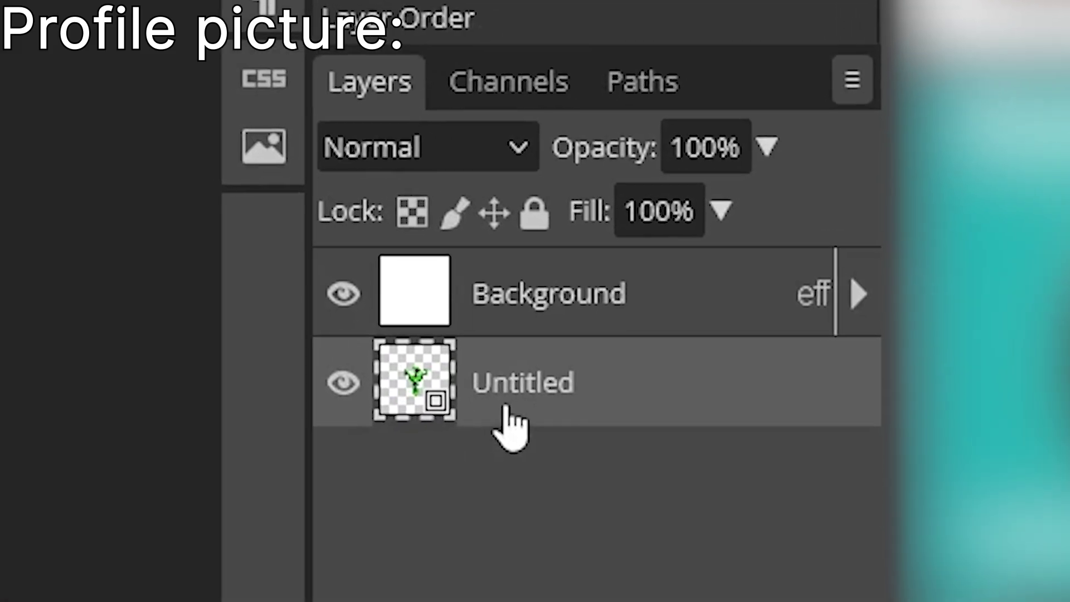
pyautogui.moveTo(507, 412); pyautogui.dragTo(627, 269)
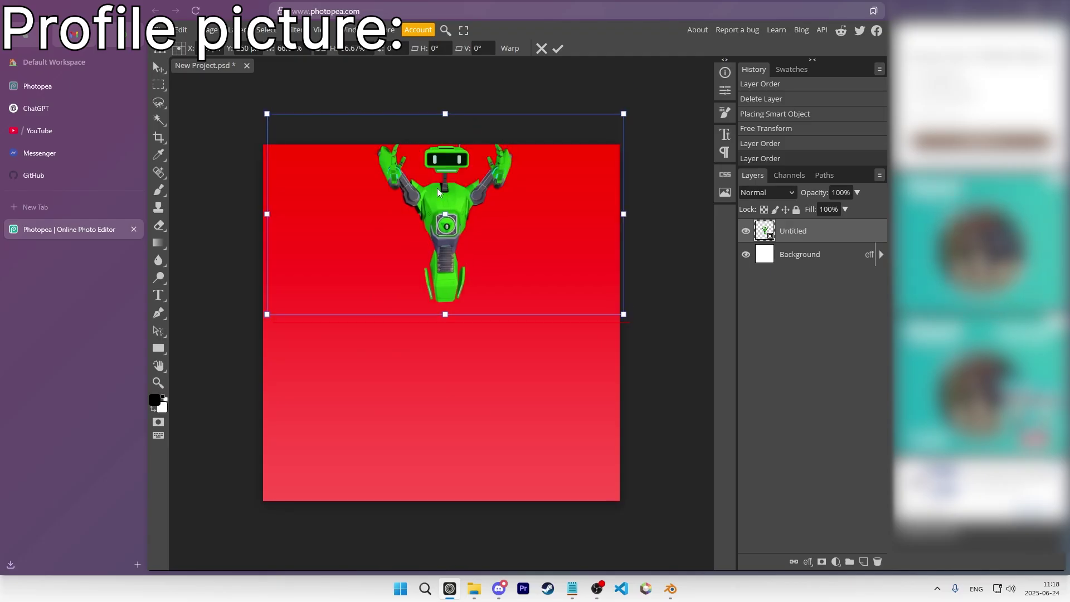
# Step: Enlarge and position the robot so its head and chest fill the square canvas, and apply the transform
pyautogui.moveTo(445, 217); pyautogui.dragTo(434, 268)
pyautogui.moveTo(434, 363); pyautogui.dragTo(434, 583)
pyautogui.moveTo(440, 179); pyautogui.dragTo(425, 37)
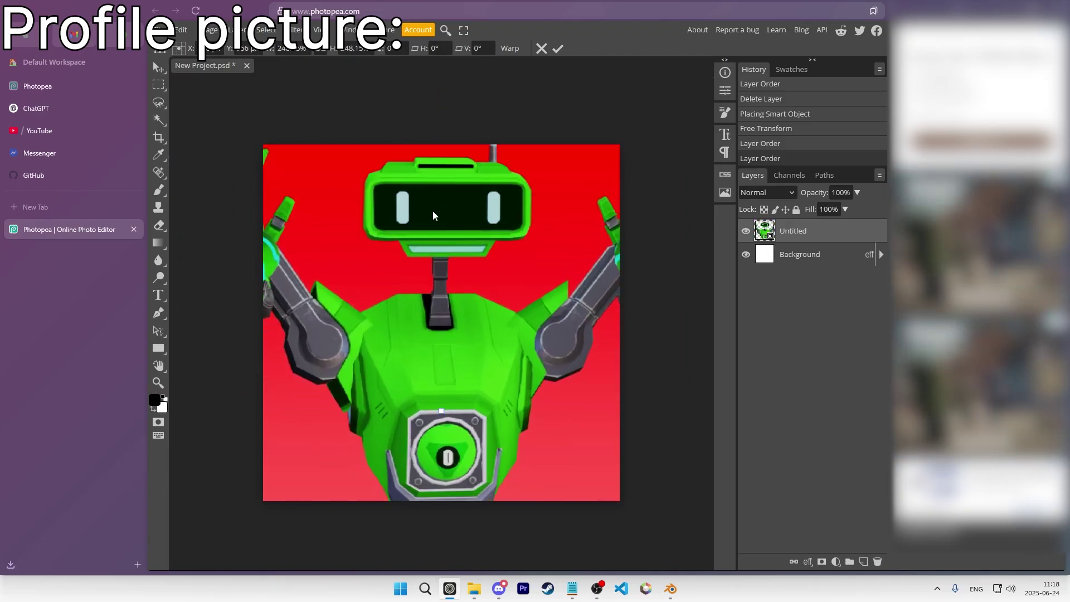
pyautogui.moveTo(434, 212); pyautogui.dragTo(427, 215)
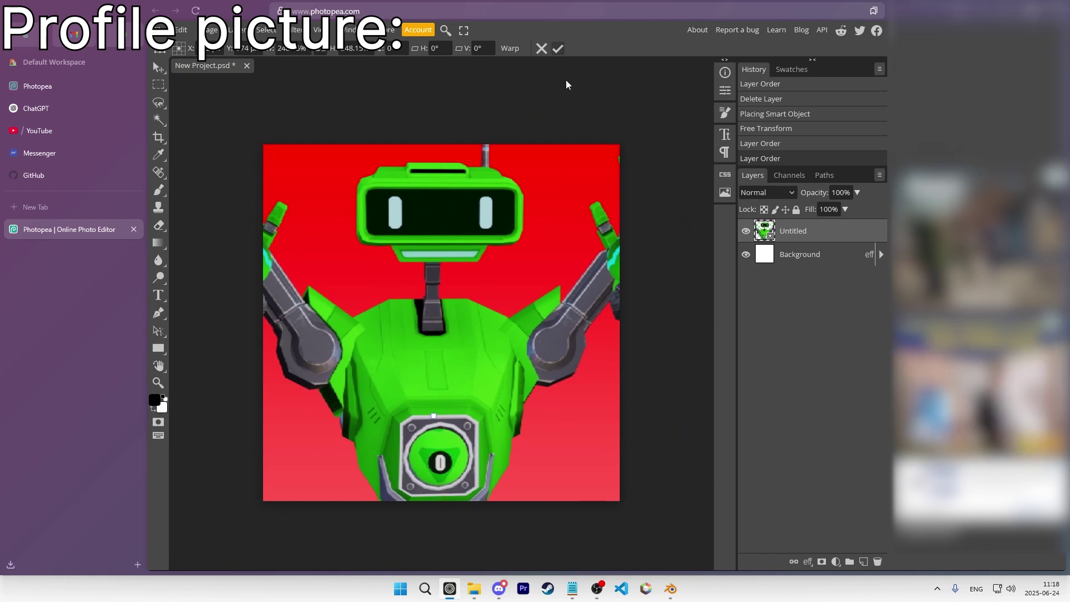
pyautogui.press('Return')
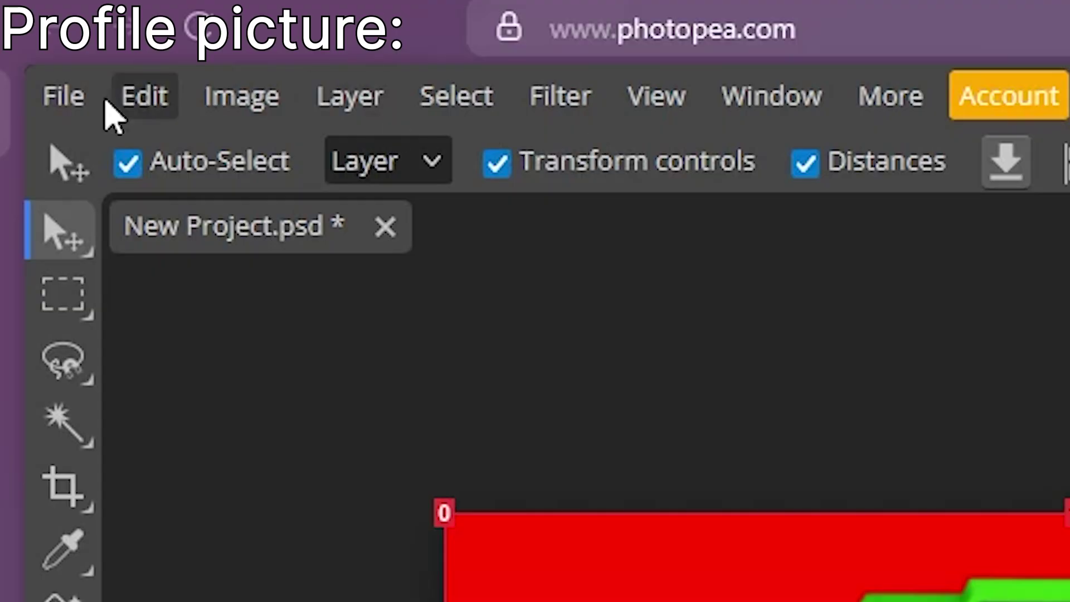
# Step: Export the finished profile picture as an image file
pyautogui.click(164, 30)
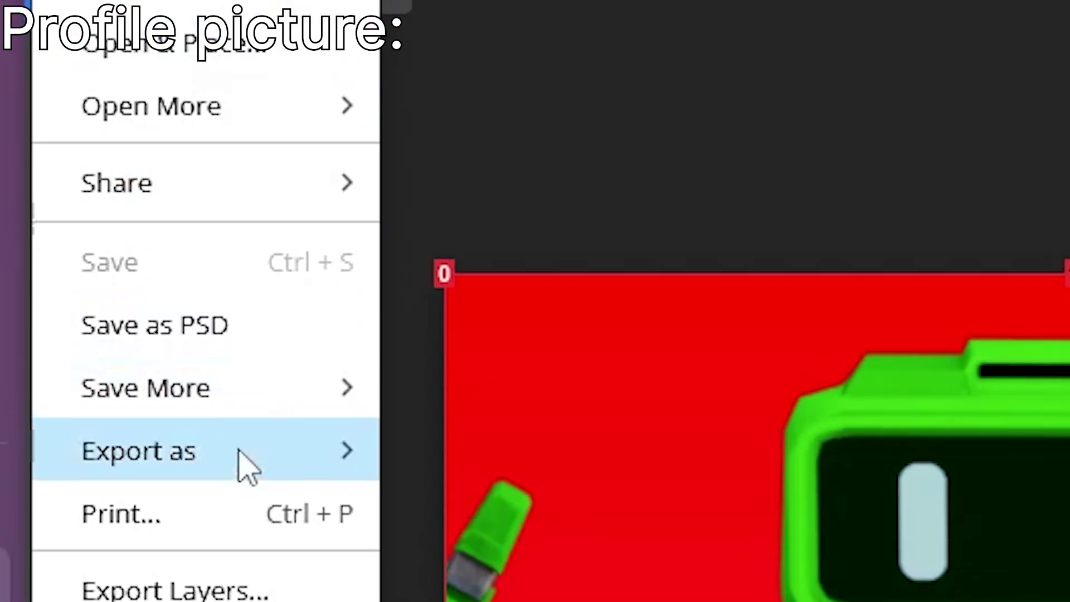
pyautogui.moveTo(220, 196)
pyautogui.click(513, 304)
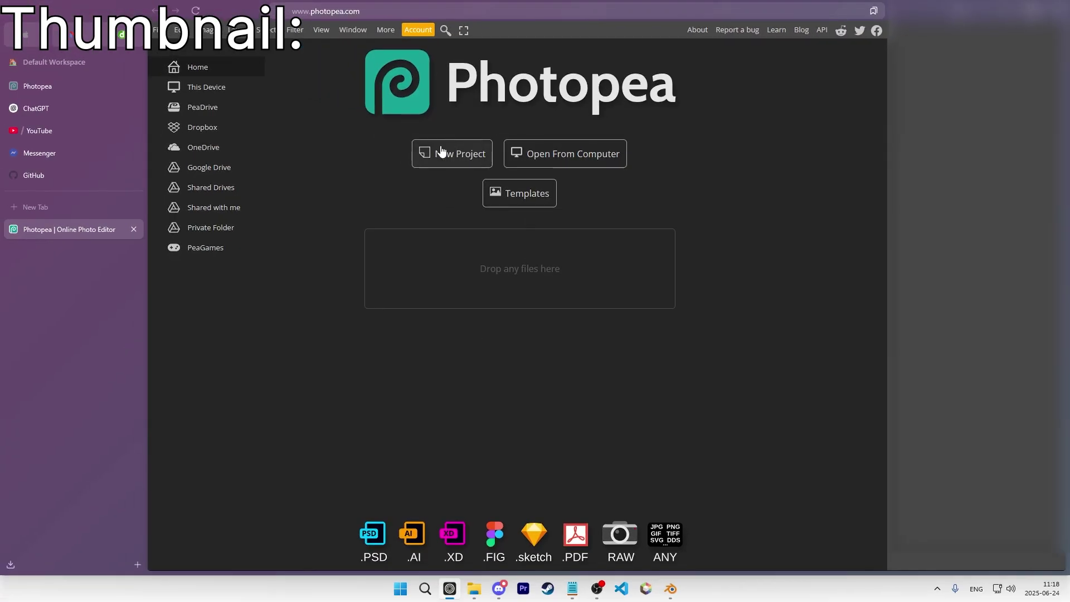
# Step: Create a new 1280 × 720 px project for the thumbnail and unlock its Background layer
pyautogui.click(442, 151)
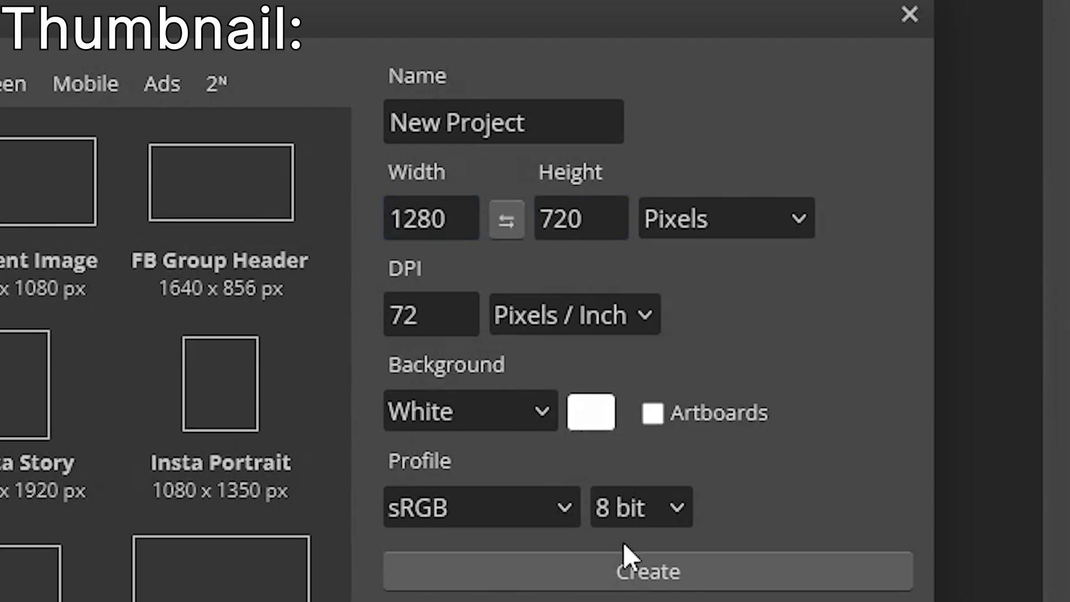
pyautogui.click(599, 590)
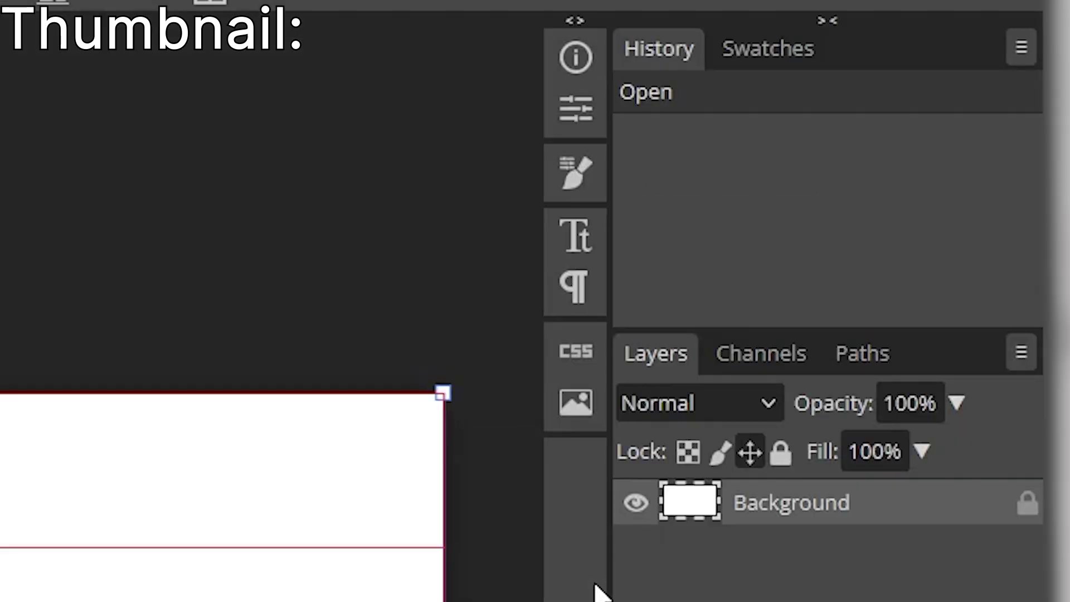
pyautogui.click(480, 139)
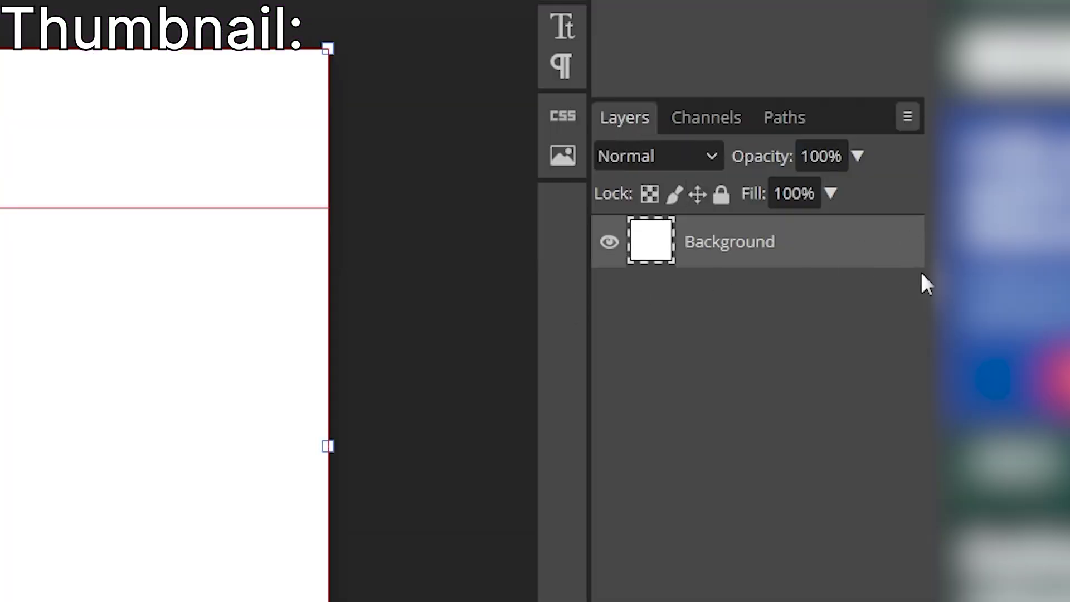
# Step: Open the thumbnail Background layer's style and enable a Gradient Overlay
pyautogui.doubleClick(912, 251)
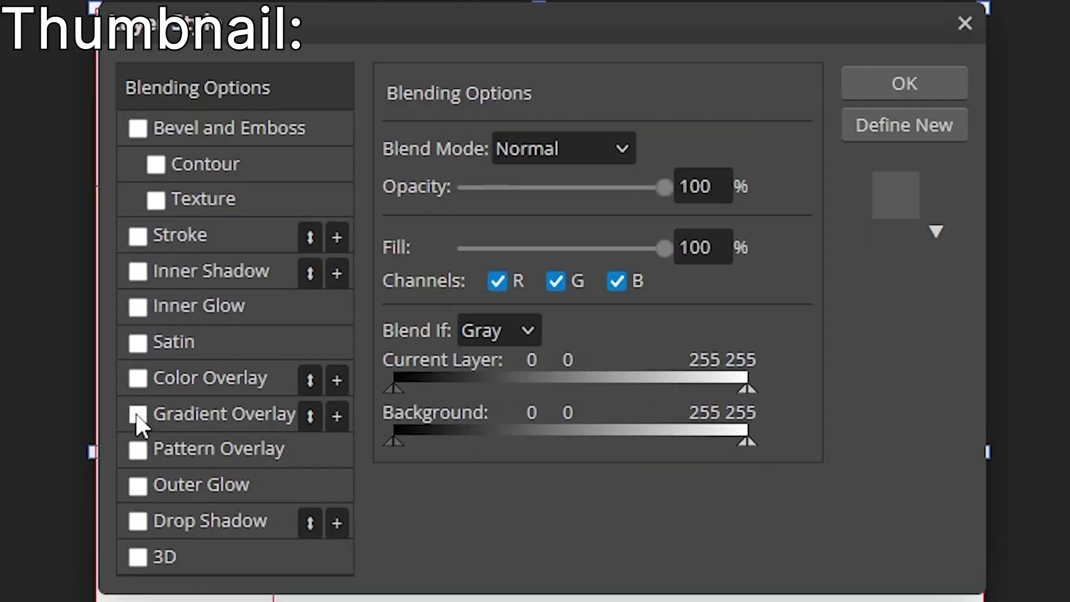
pyautogui.click(112, 469)
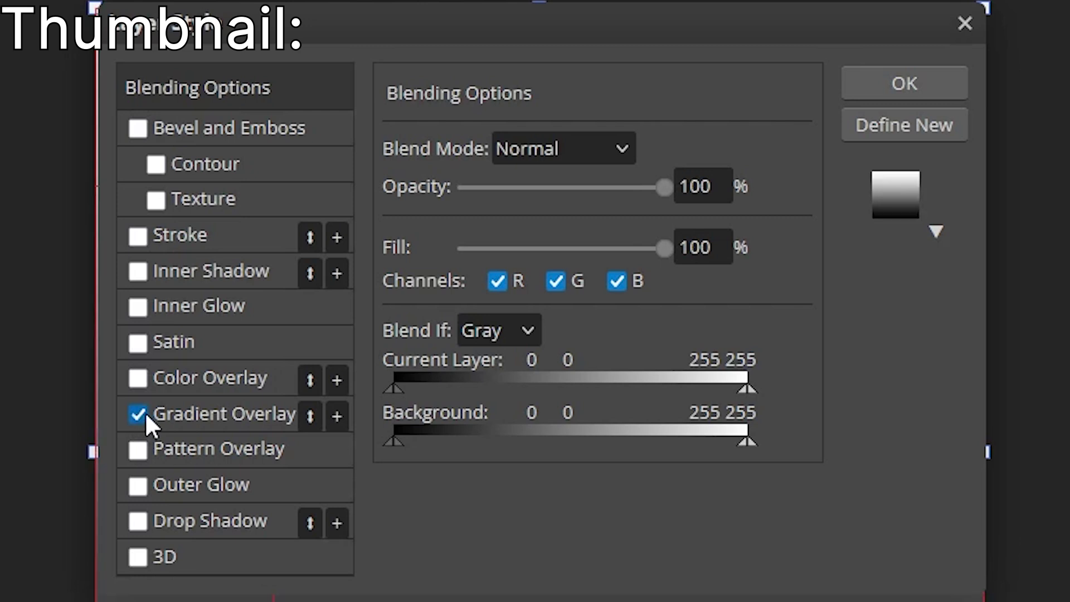
pyautogui.click(195, 469)
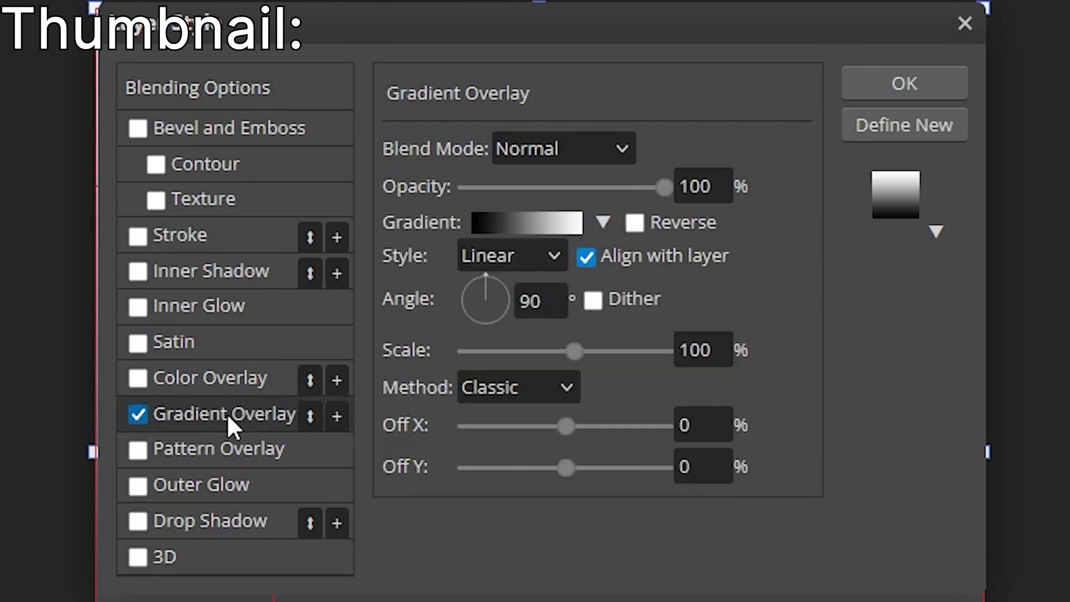
# Step: Edit the thumbnail overlay's gradient and set its start stop to a pinkish red
pyautogui.click(527, 212)
pyautogui.click(260, 485)
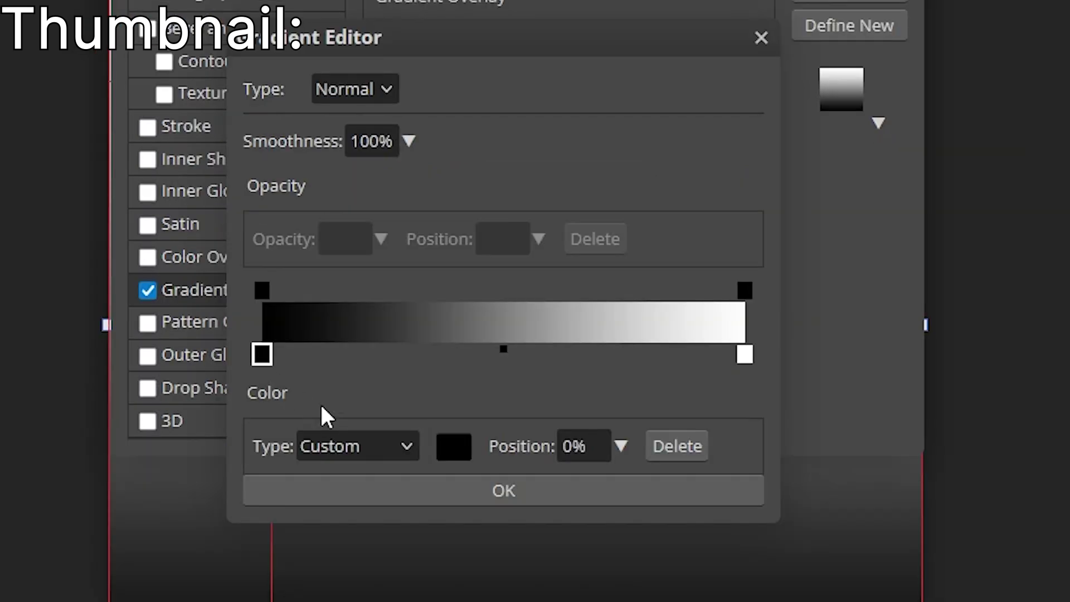
pyautogui.click(454, 446)
pyautogui.moveTo(707, 359); pyautogui.dragTo(640, 262)
pyautogui.click(963, 280)
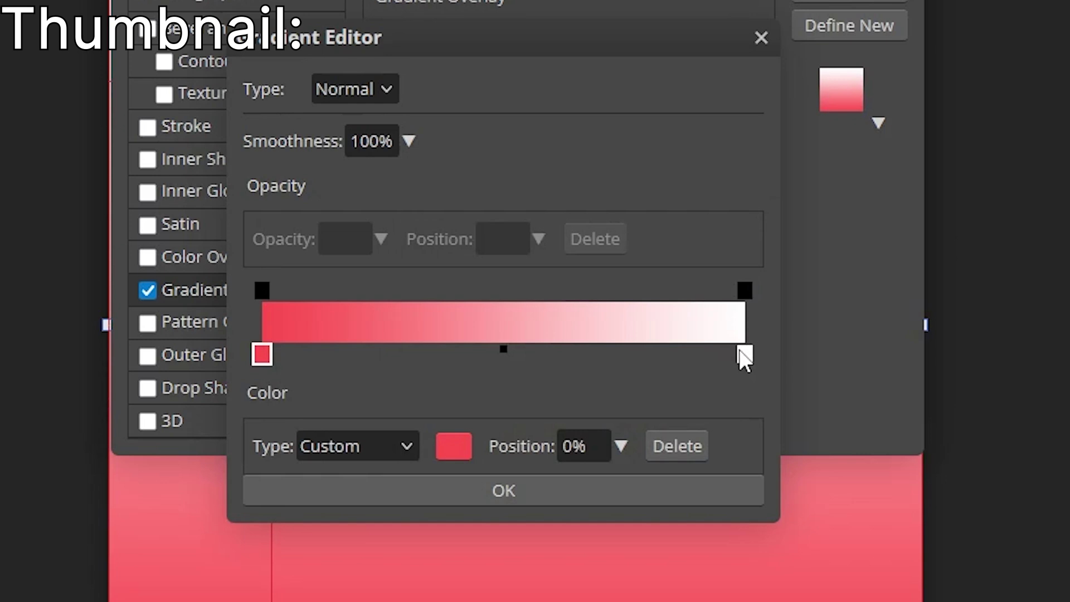
# Step: Set the gradient's end stop to pure red (ff0000) at 100% and apply the layer style
pyautogui.click(745, 355)
pyautogui.click(458, 452)
pyautogui.moveTo(528, 453); pyautogui.dragTo(746, 261)
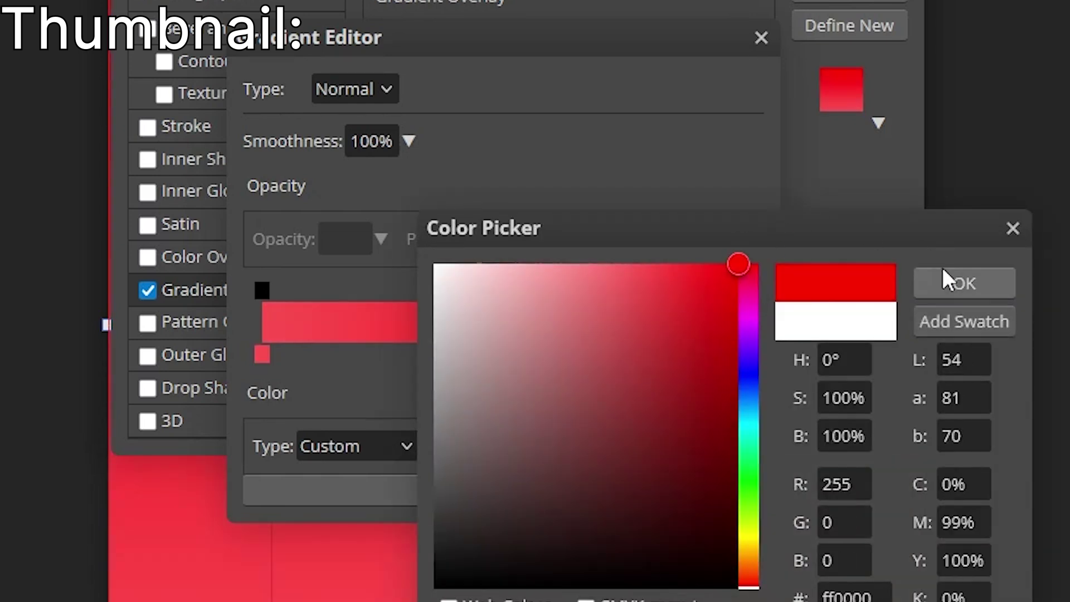
pyautogui.click(943, 279)
pyautogui.moveTo(745, 355); pyautogui.dragTo(796, 366)
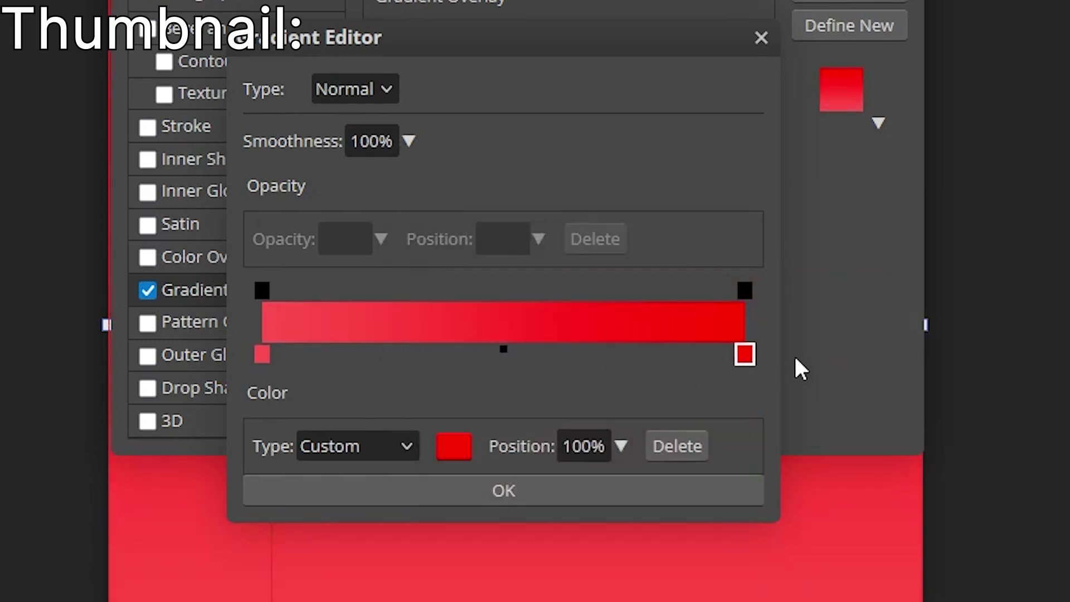
pyautogui.click(630, 489)
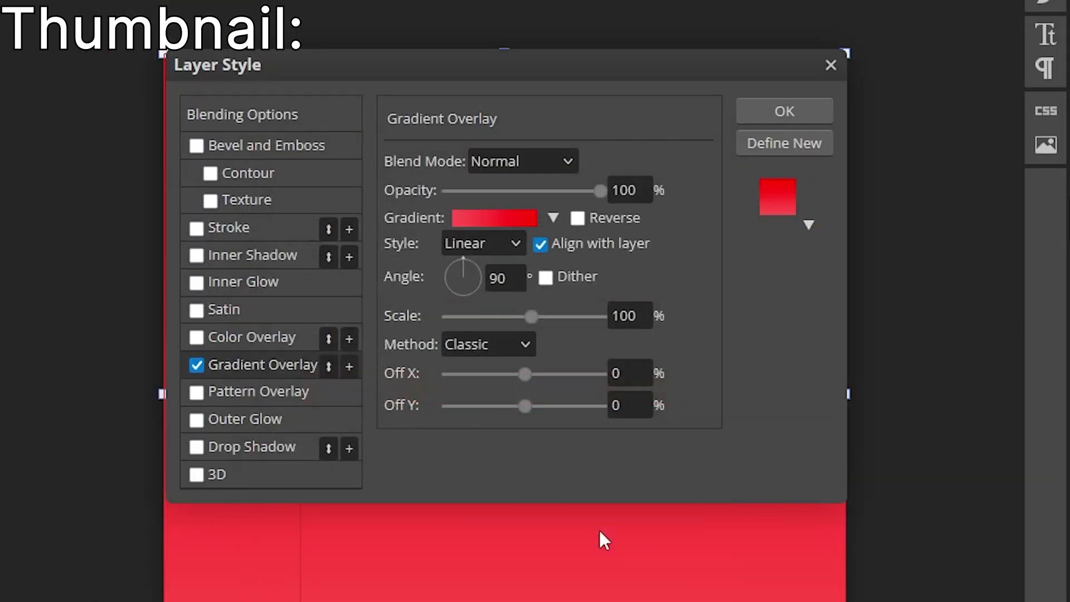
pyautogui.click(762, 110)
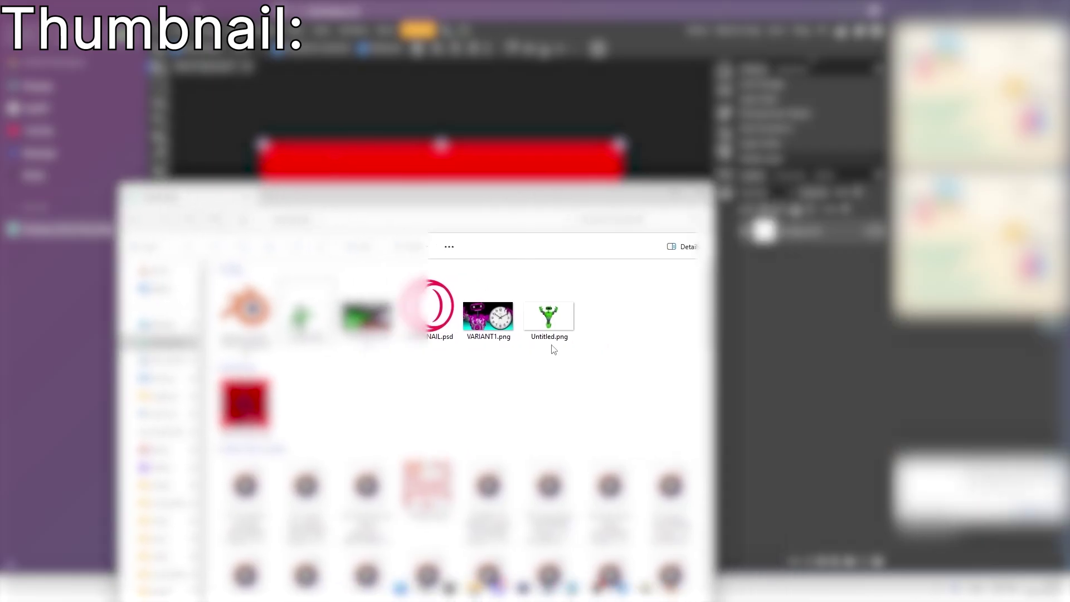
# Step: Place Untitled.png into the thumbnail project and order its layer above Background
pyautogui.moveTo(555, 320); pyautogui.dragTo(526, 160)
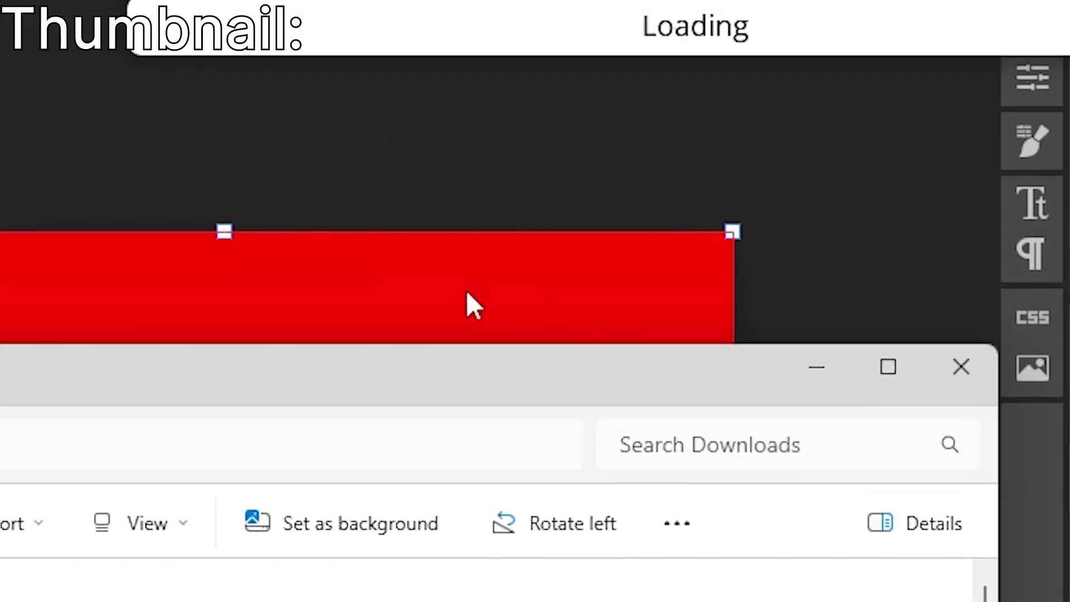
pyautogui.click(789, 378)
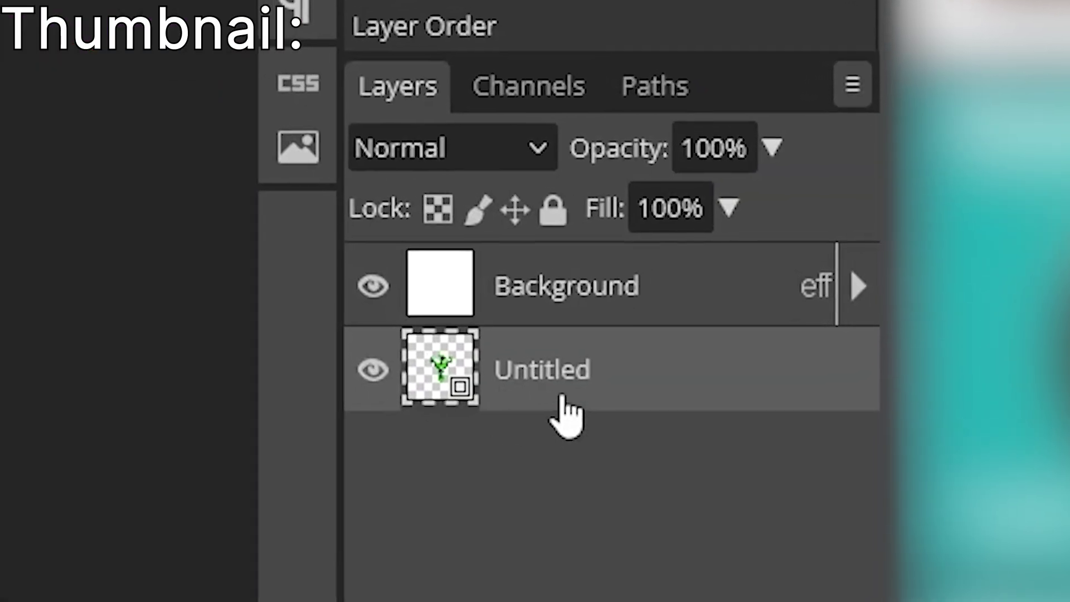
pyautogui.moveTo(562, 394); pyautogui.dragTo(628, 296)
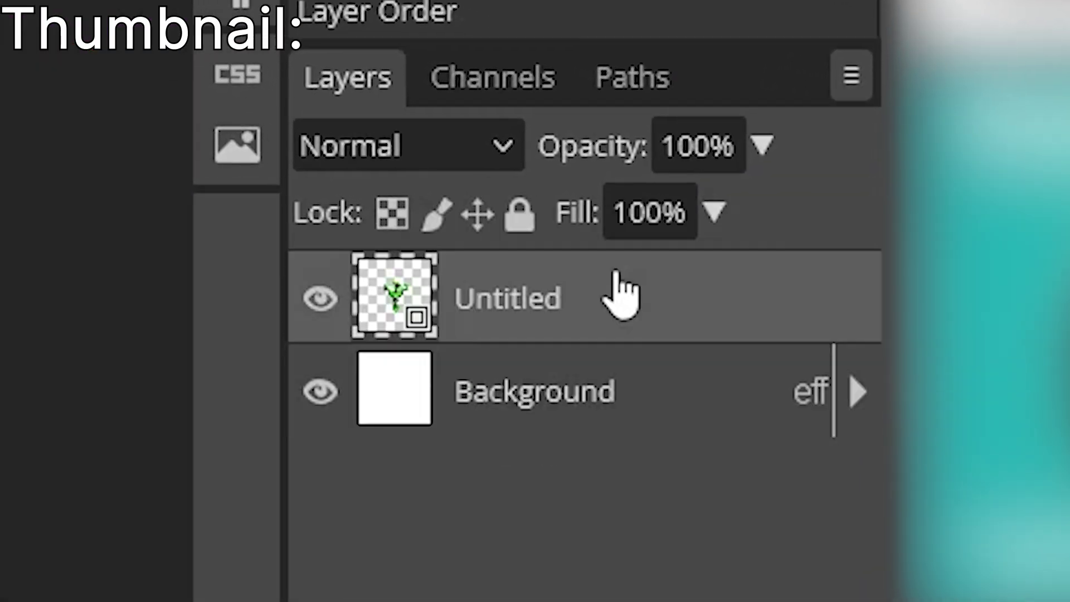
# Step: Scale the robot to about 2185 × 1229 px and move it down so its head and raised hands are in frame
pyautogui.moveTo(440, 186); pyautogui.dragTo(437, 3)
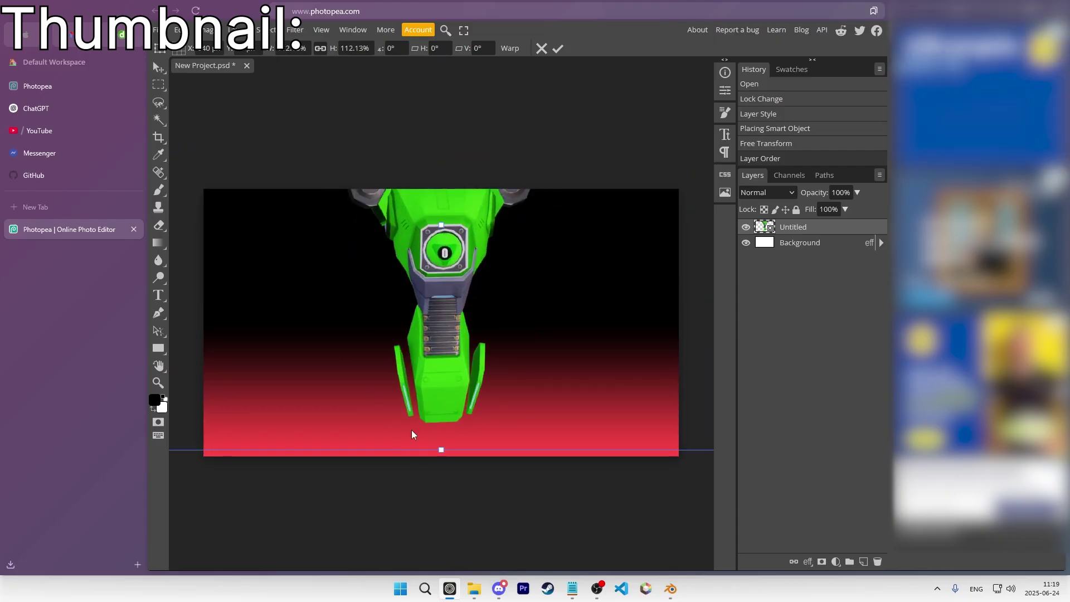
pyautogui.moveTo(441, 450); pyautogui.dragTo(442, 474)
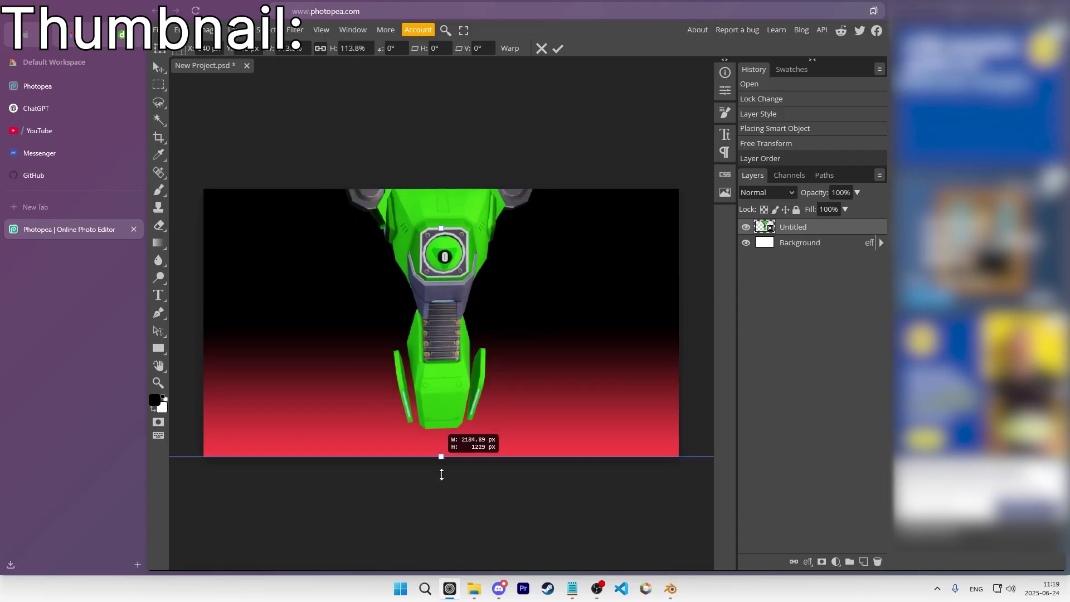
pyautogui.moveTo(446, 274); pyautogui.dragTo(446, 423)
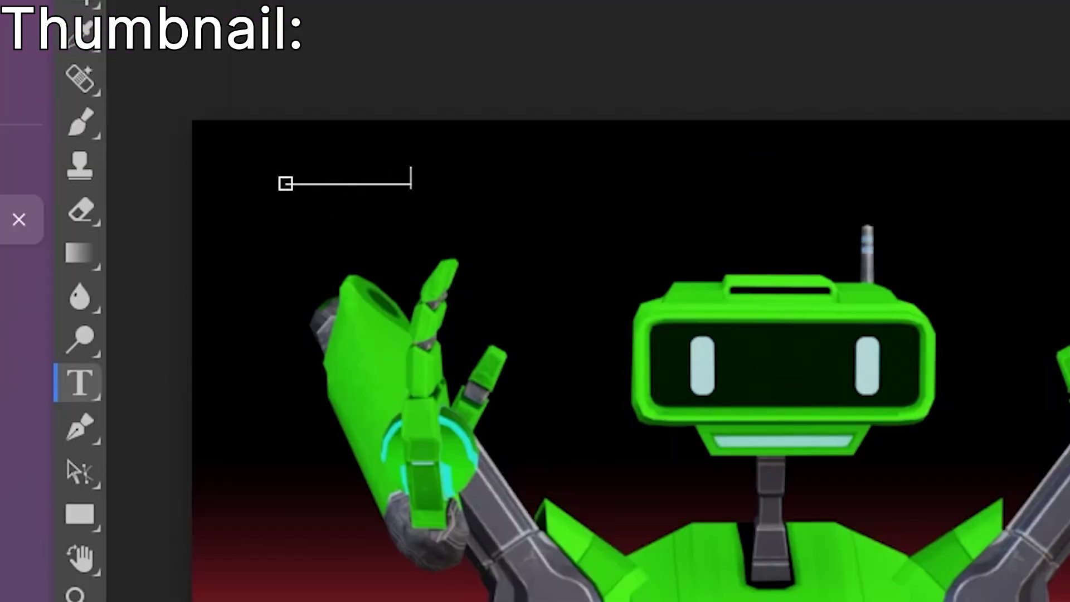
# Step: Add the text "YOUR TEXT HERE" above the robot's raised hand and set its color to white
pyautogui.write('HERE')
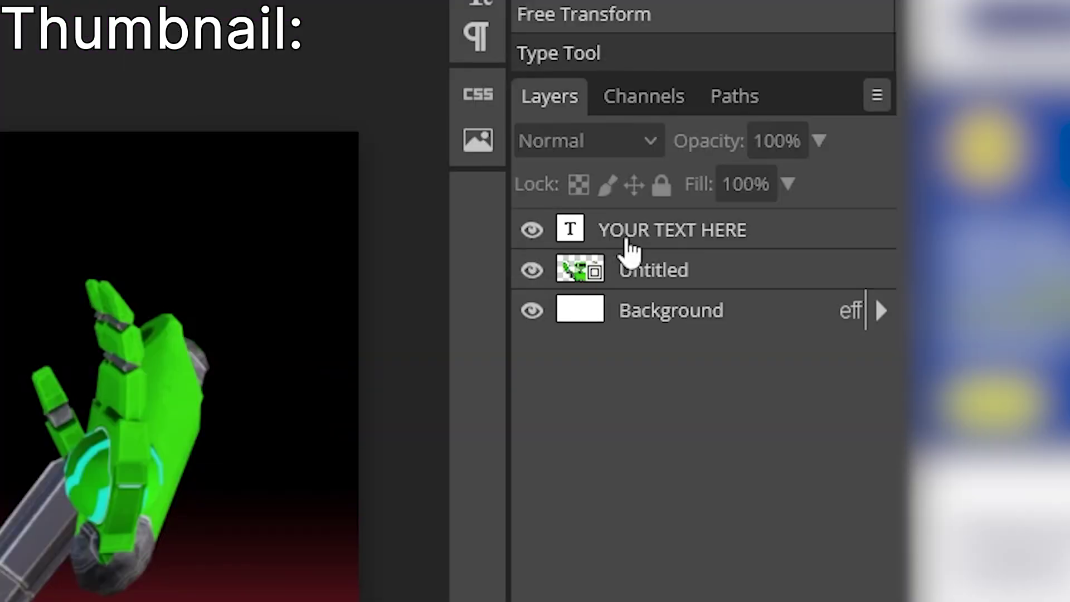
pyautogui.click(686, 239)
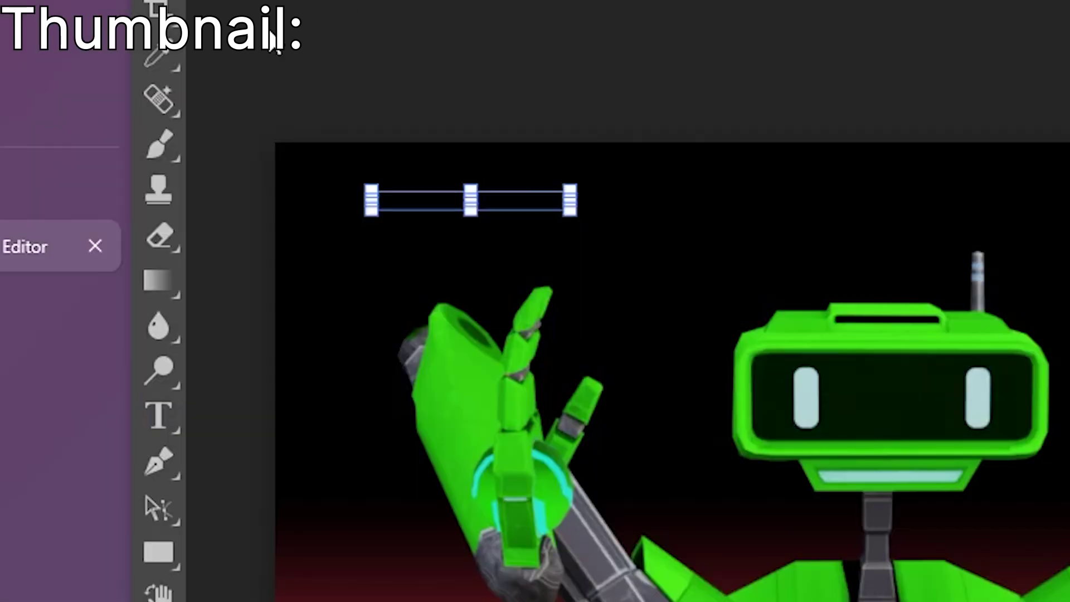
pyautogui.click(165, 410)
pyautogui.click(545, 196)
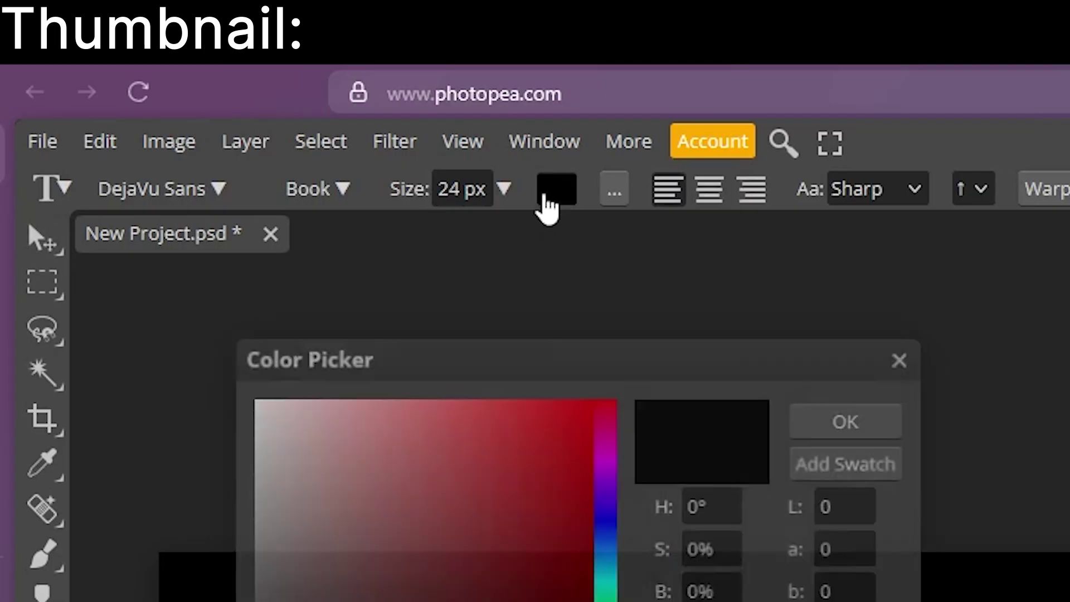
pyautogui.moveTo(301, 434); pyautogui.dragTo(29, 259)
pyautogui.click(850, 419)
# Step: Set the thumbnail text's font to Inter in the Black style
pyautogui.click(162, 188)
pyautogui.write('Inter')
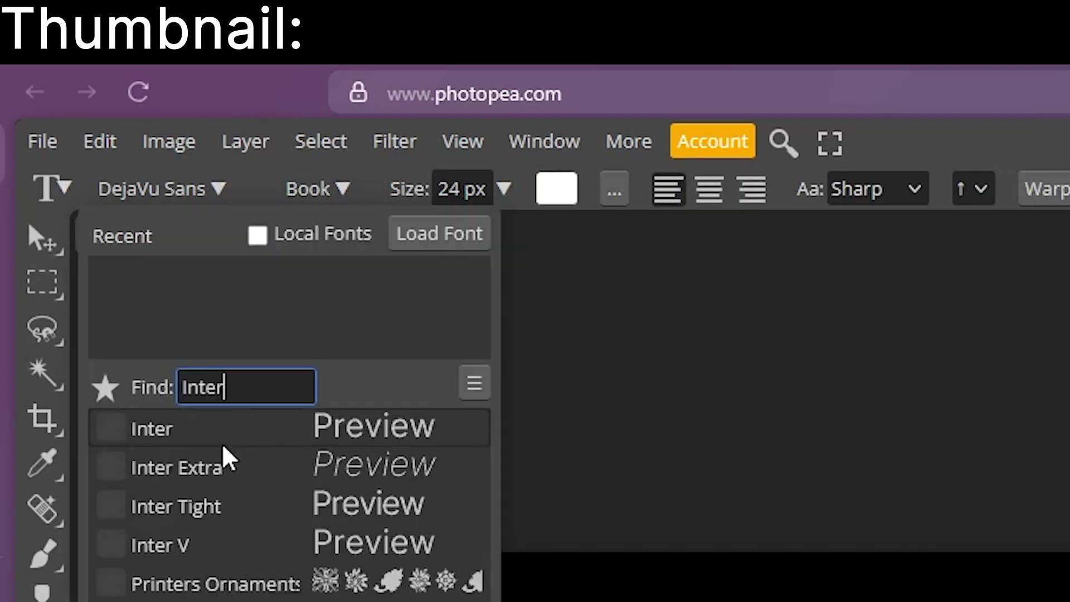
pyautogui.click(201, 427)
pyautogui.click(330, 191)
pyautogui.click(329, 599)
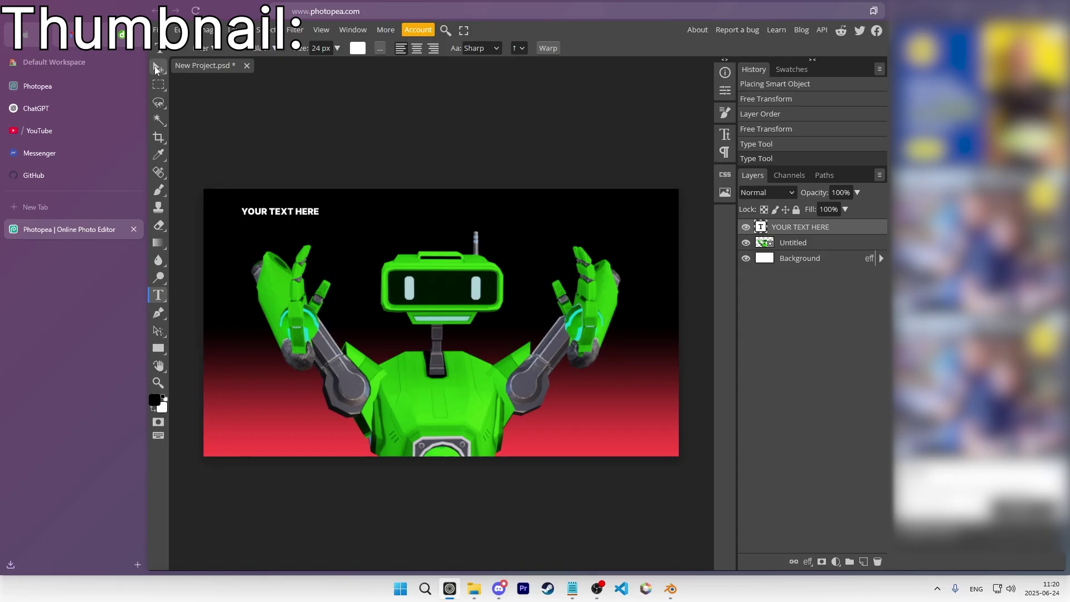
# Step: Enlarge the text to about 528% and position it across the thumbnail's upper edge above the robot's head
pyautogui.click(156, 67)
pyautogui.moveTo(319, 218); pyautogui.dragTo(673, 267)
pyautogui.moveTo(533, 222); pyautogui.dragTo(520, 209)
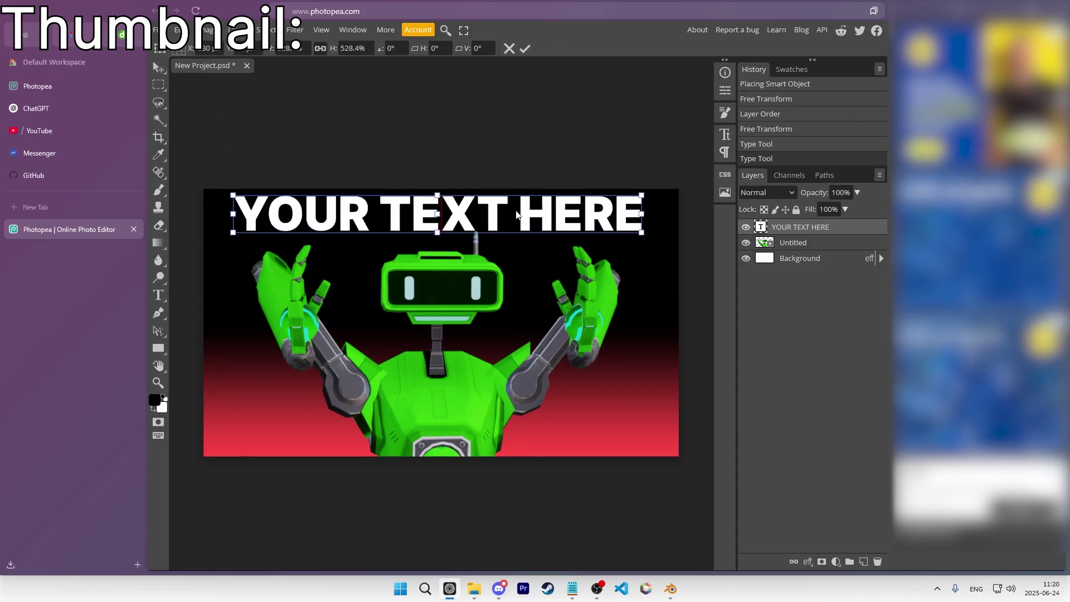
pyautogui.click(525, 49)
pyautogui.click(519, 107)
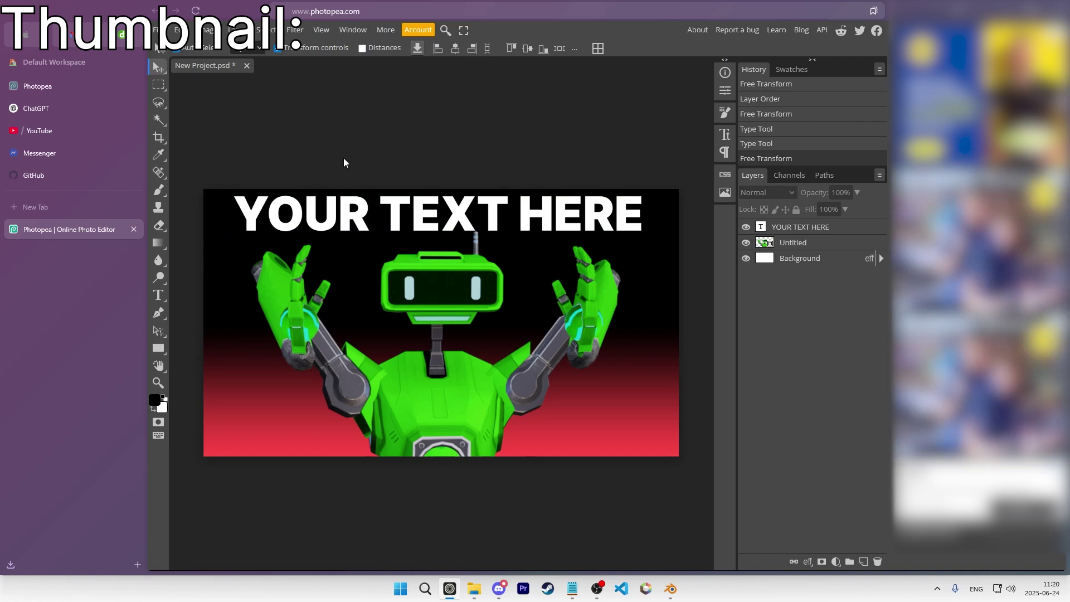
# Step: Export the image in PNG format
pyautogui.hotkey('ctrl', '-')
pyautogui.hotkey('ctrl', '-')
pyautogui.hotkey('ctrl', '-')
pyautogui.hotkey('ctrl', '-')
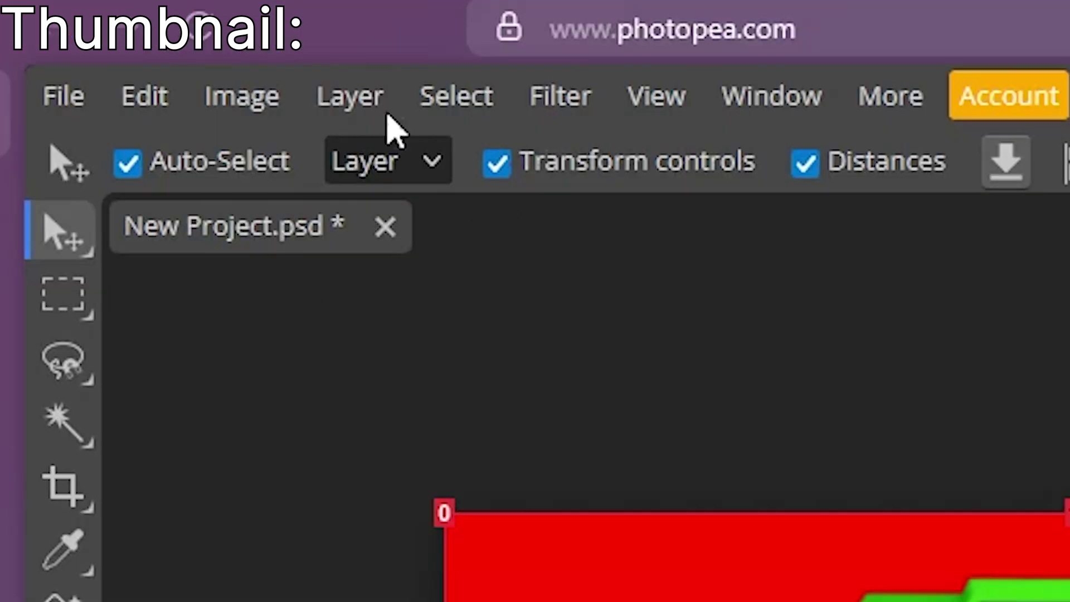
pyautogui.click(156, 29)
pyautogui.moveTo(256, 519)
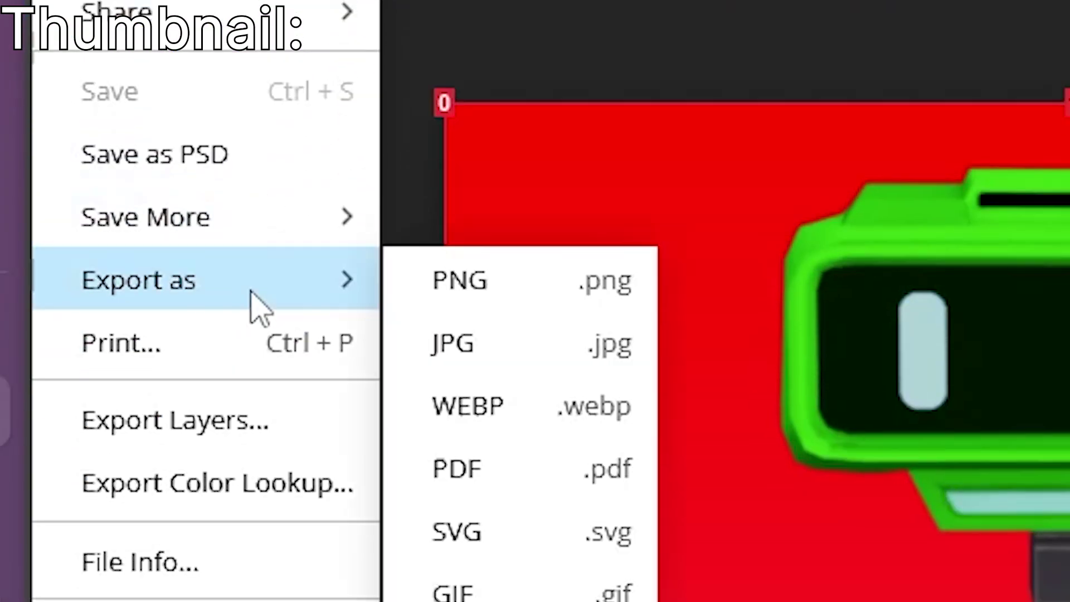
pyautogui.click(504, 289)
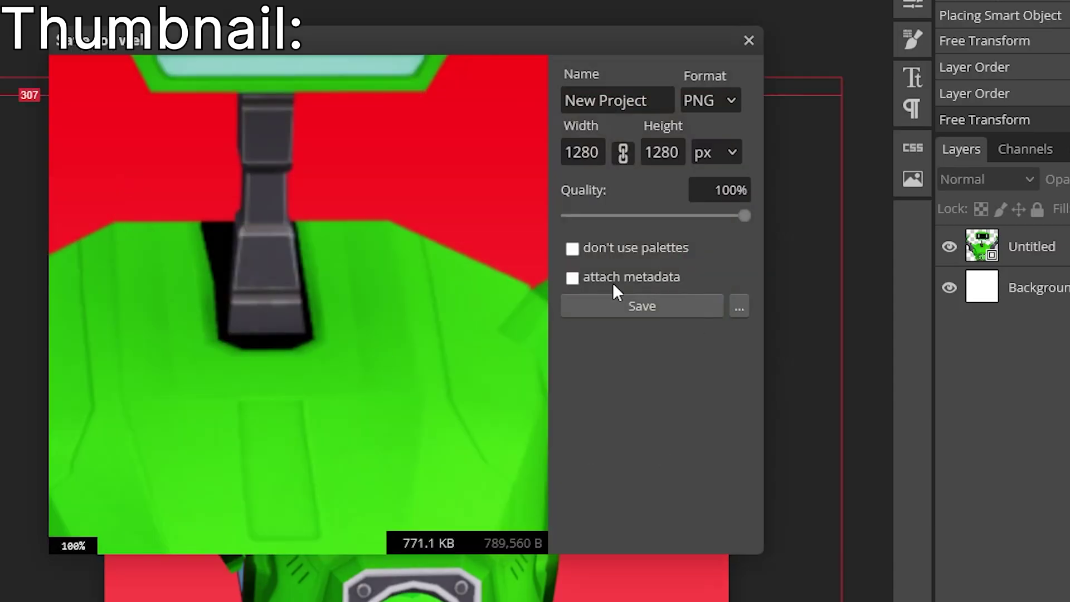